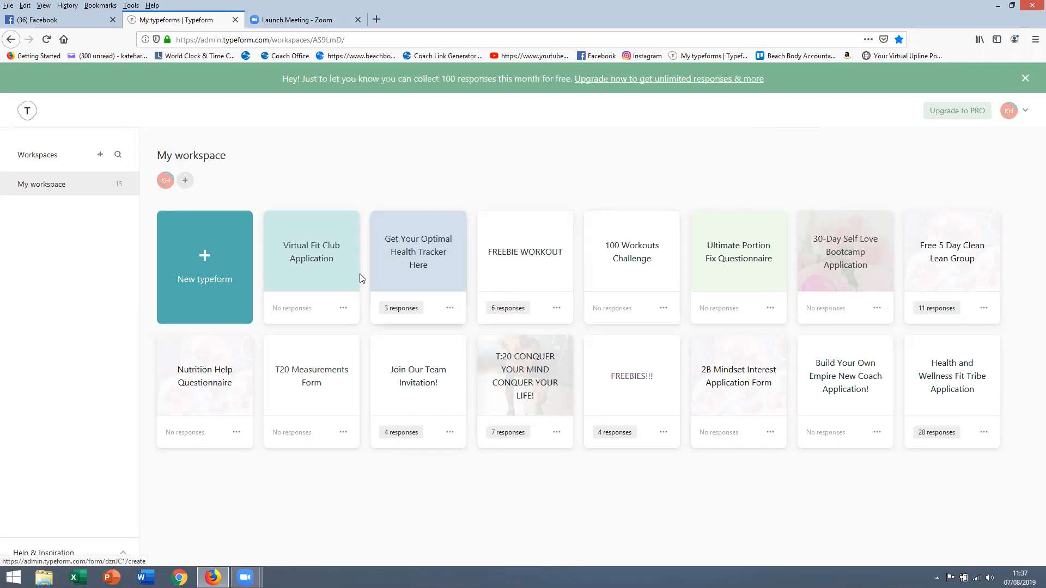
Look over the Virtual Fit Club Application and Get Your Optimal Health Tracker Here forms, ending back in the workspace overview
click(323, 261)
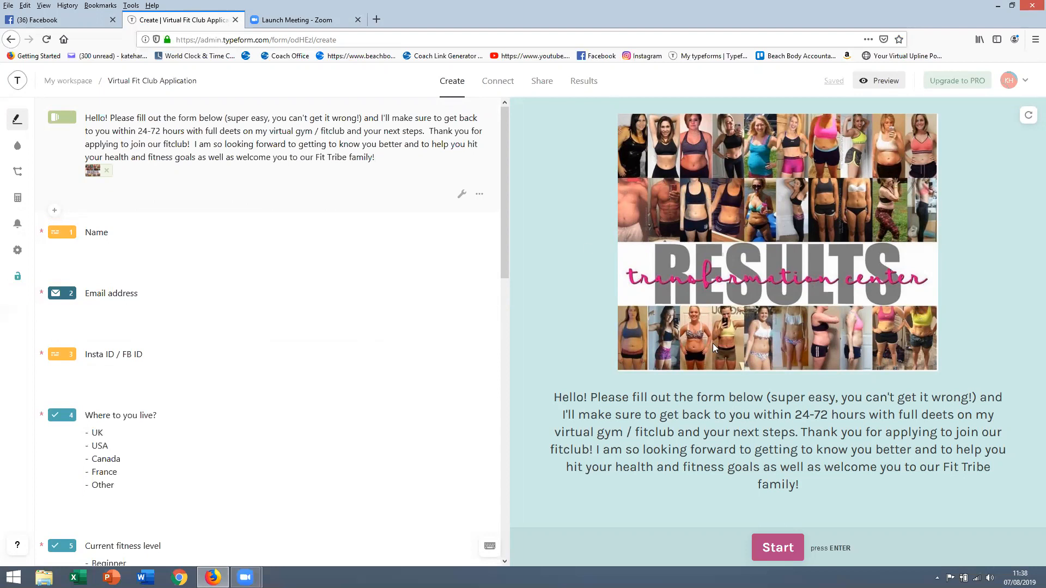
click(69, 84)
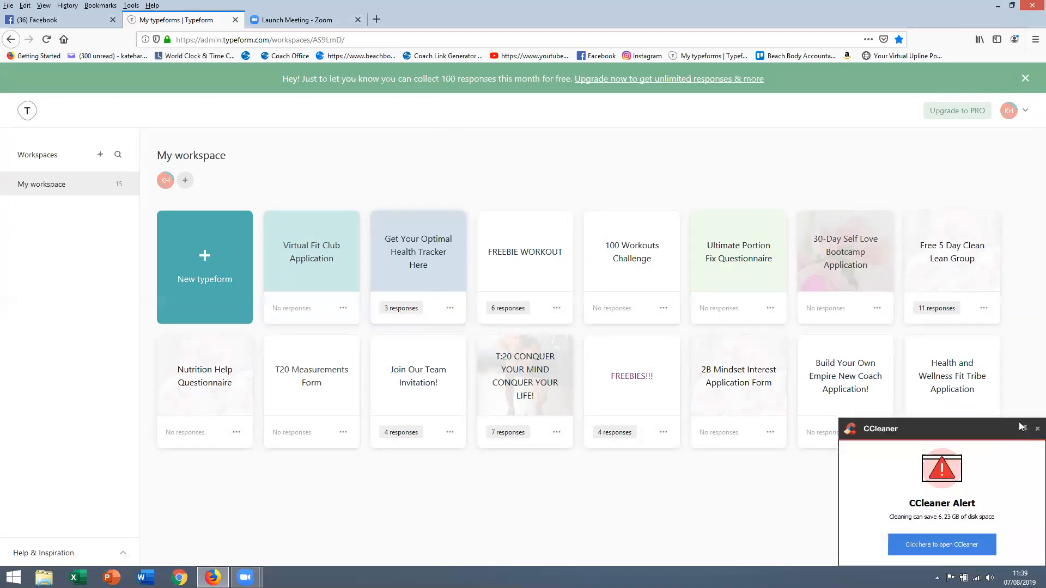
click(1037, 429)
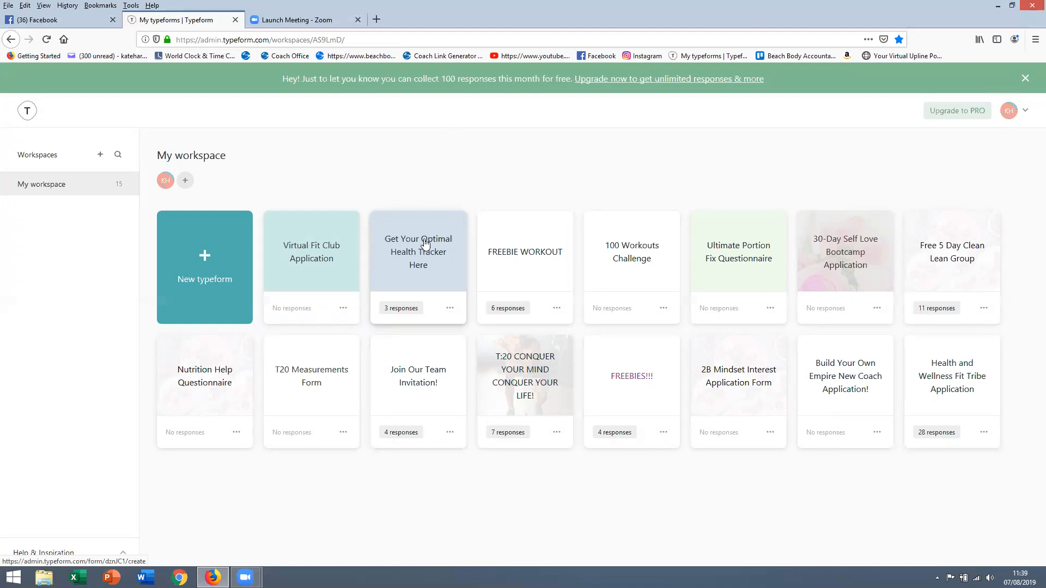
click(414, 311)
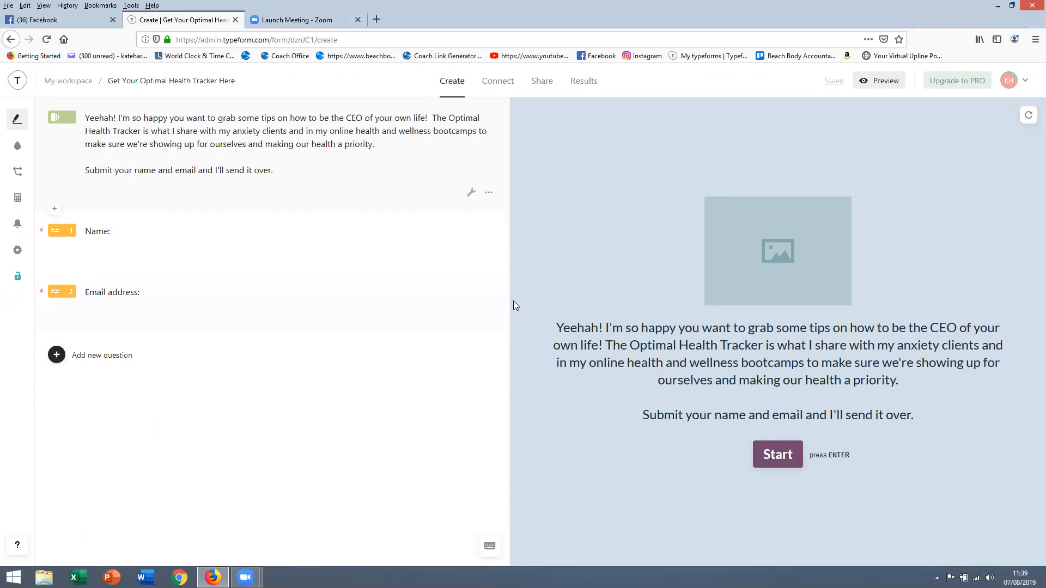
click(75, 82)
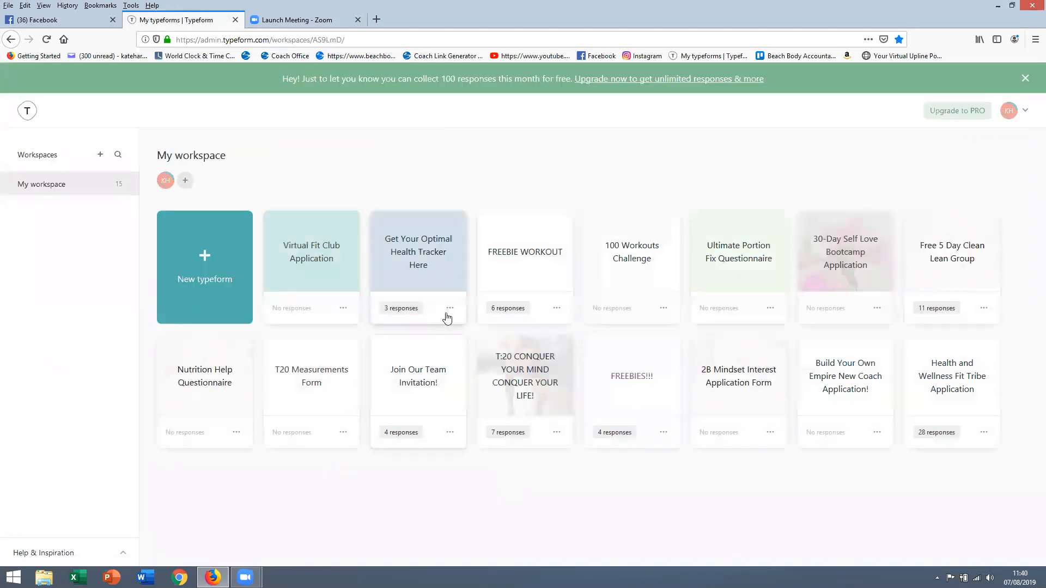
Duplicate the "Get Your Optimal Health Tracker Here" form and open the copy for editing
click(450, 309)
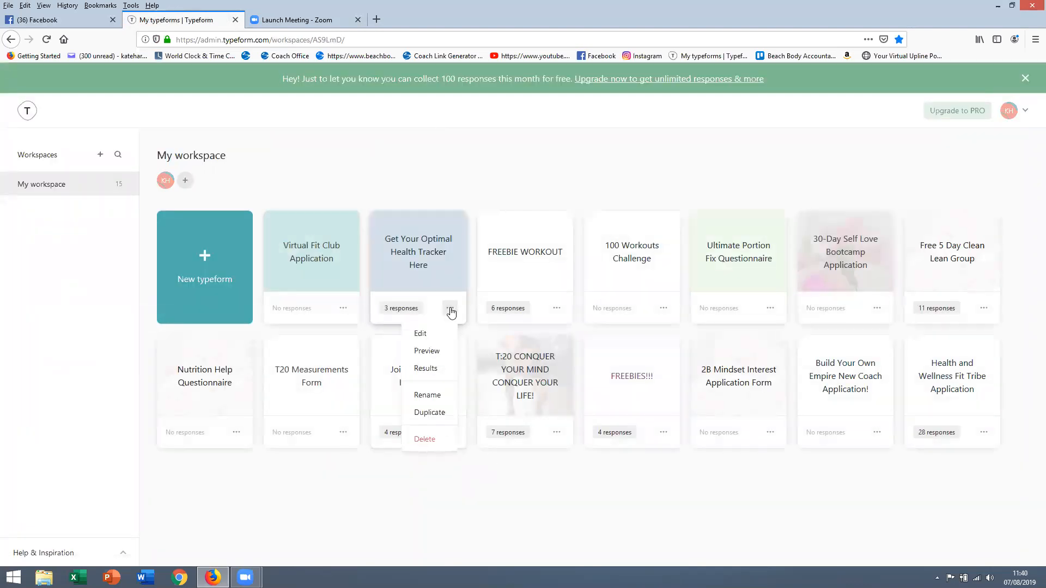
click(429, 416)
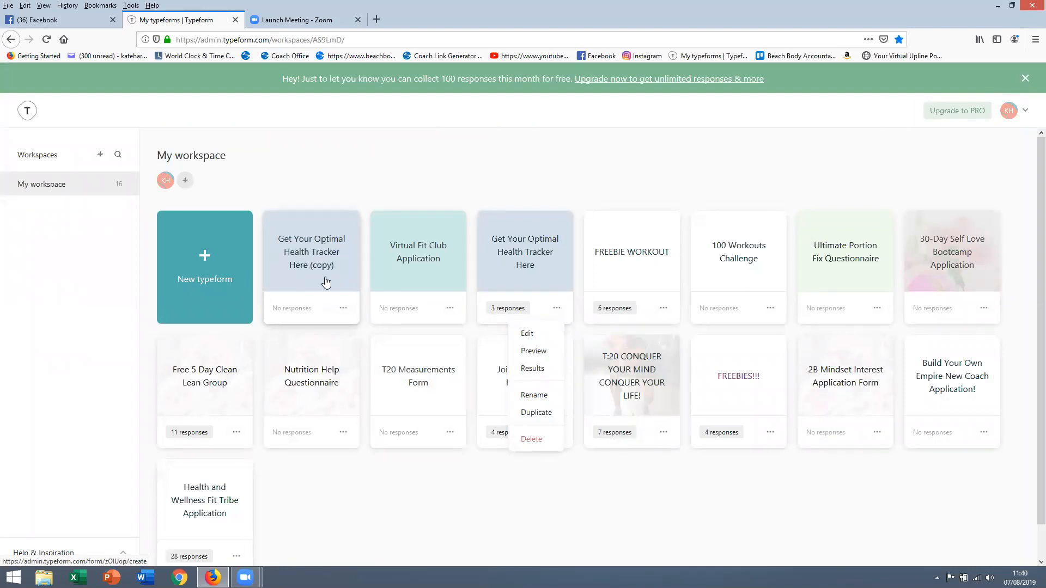
click(313, 265)
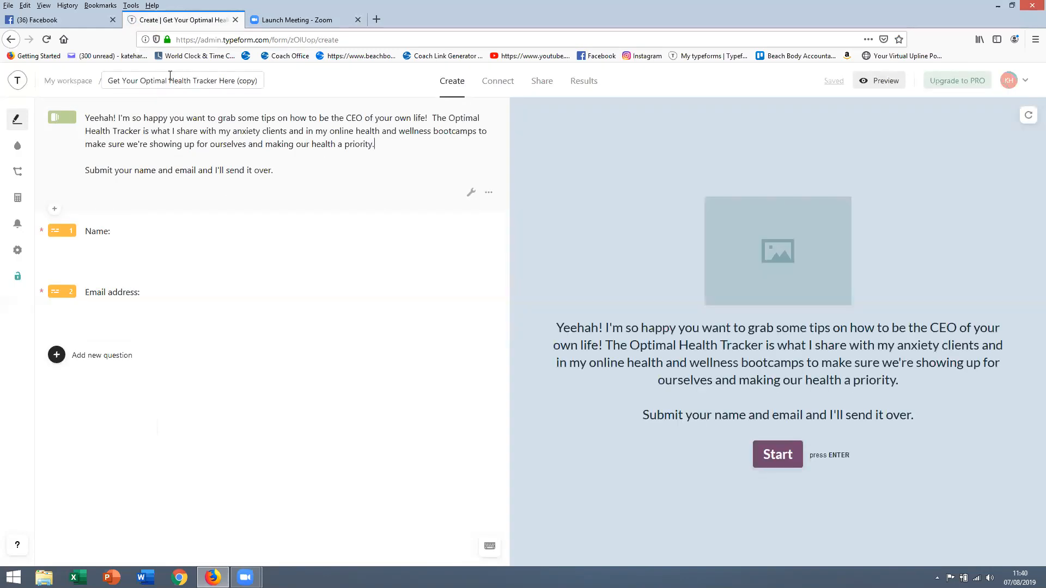
Rename the copied form as "Join our Free Sugar Detox Challenge"
click(205, 73)
drag(259, 80, 106, 77)
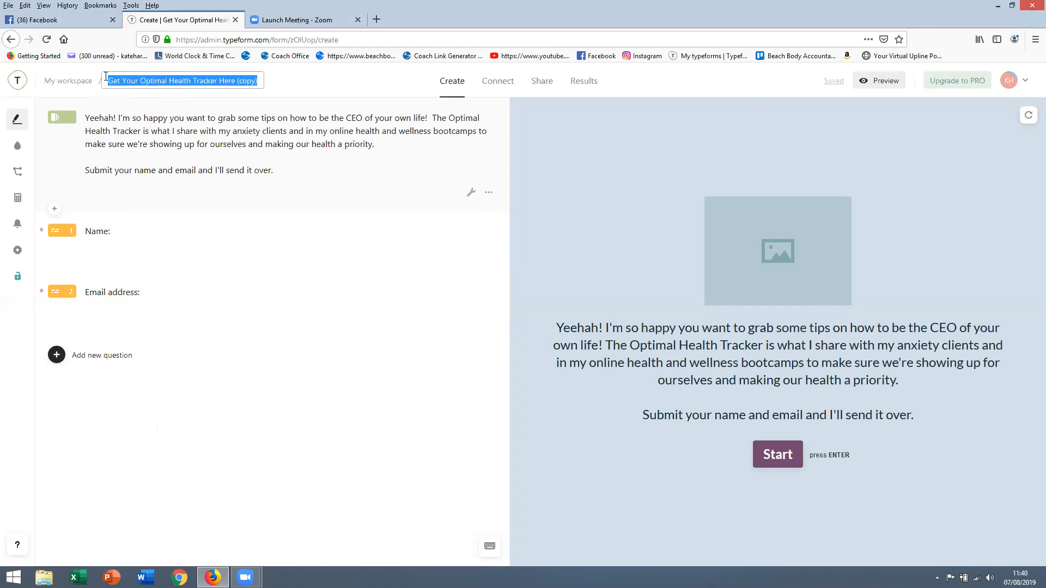
text(Join ou)
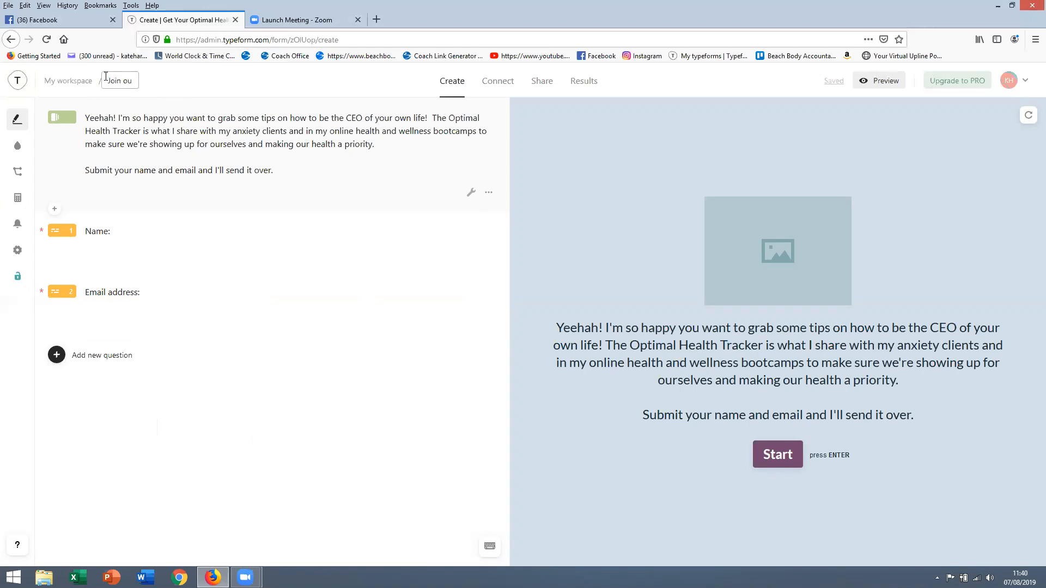
text(r Sugar Det)
key(BackSpace)
key(BackSpace)
key(BackSpace)
key(BackSpace)
key(BackSpace)
key(BackSpace)
key(BackSpace)
key(BackSpace)
key(BackSpace)
text(Free sugar)
key(BackSpace)
key(BackSpace)
text(Sugar Detox Challenge)
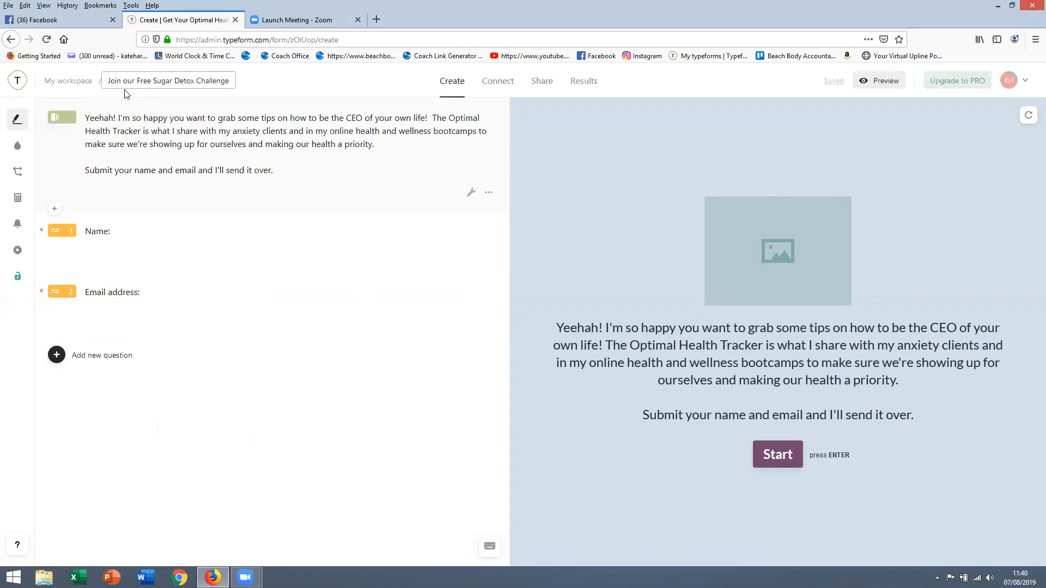
Insert three line breaks in the welcome message before "grab some tips" to make room for new text
click(219, 116)
key(Return)
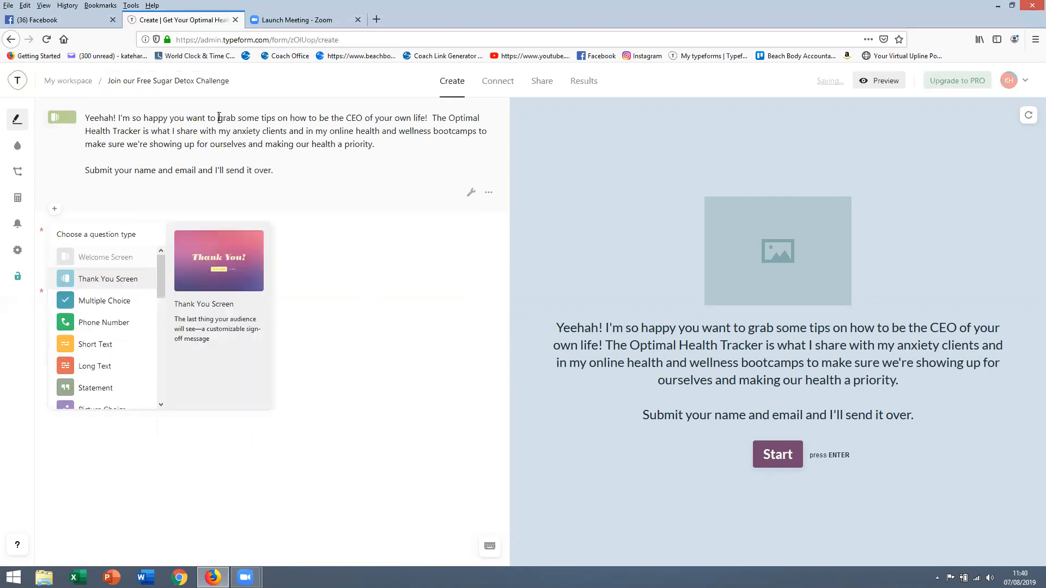
key(Escape)
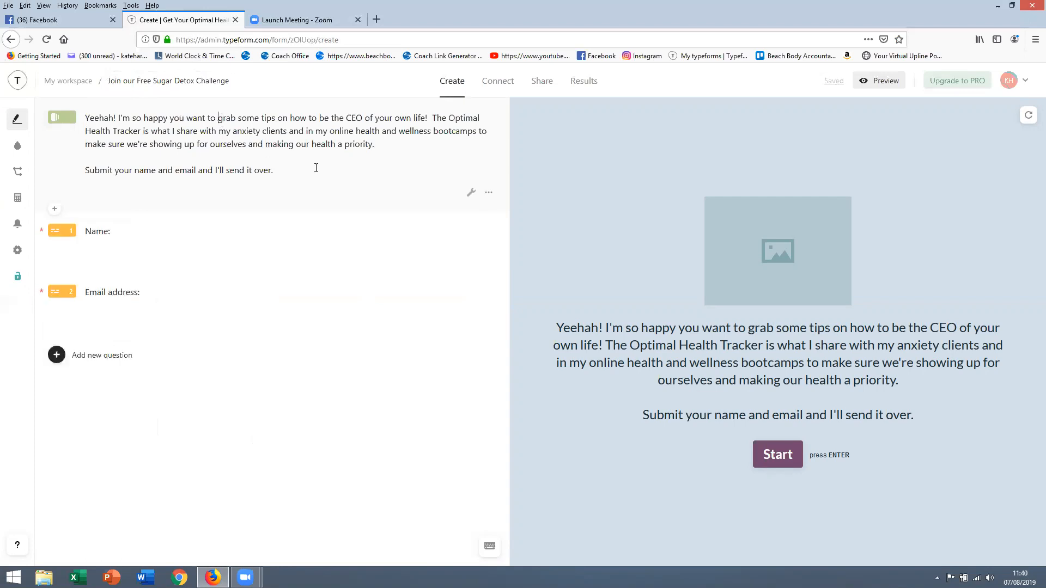
key(Return)
key(Return)
key(Return)
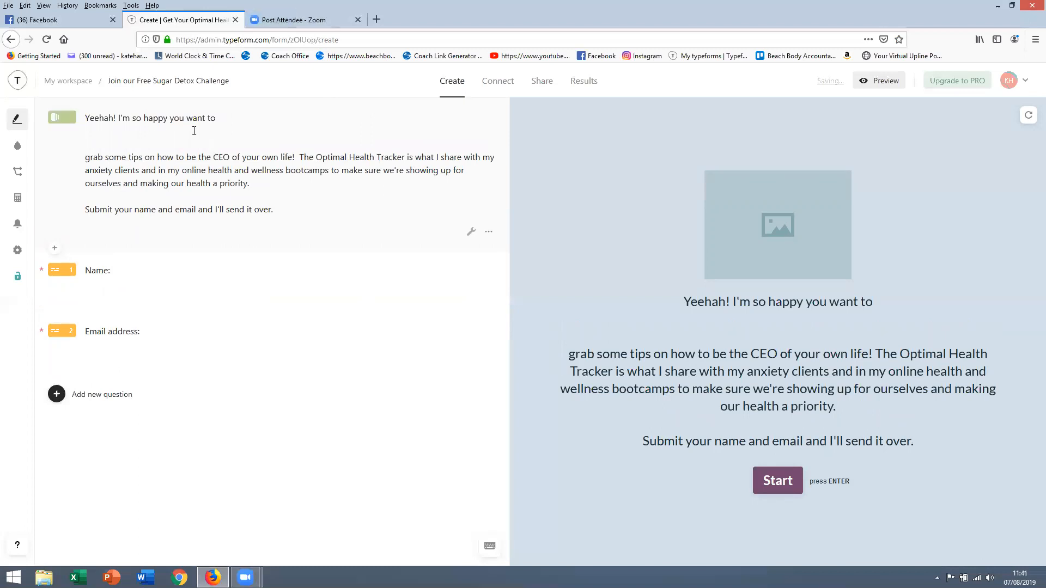
Continue the welcome message's opening sentence with "join our FREE 5 day sugar detox challenge. We're going to be going over"
text(join our FREE 5 day sugar detox challe)
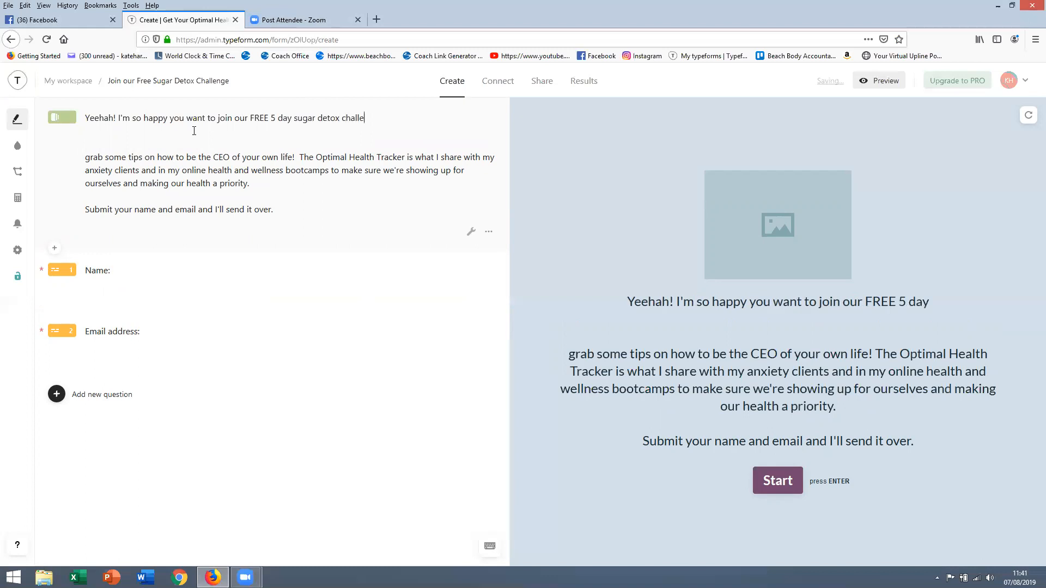
text(nge. We're going to be go)
key(BackSpace)
key(BackSpace)
text(going over)
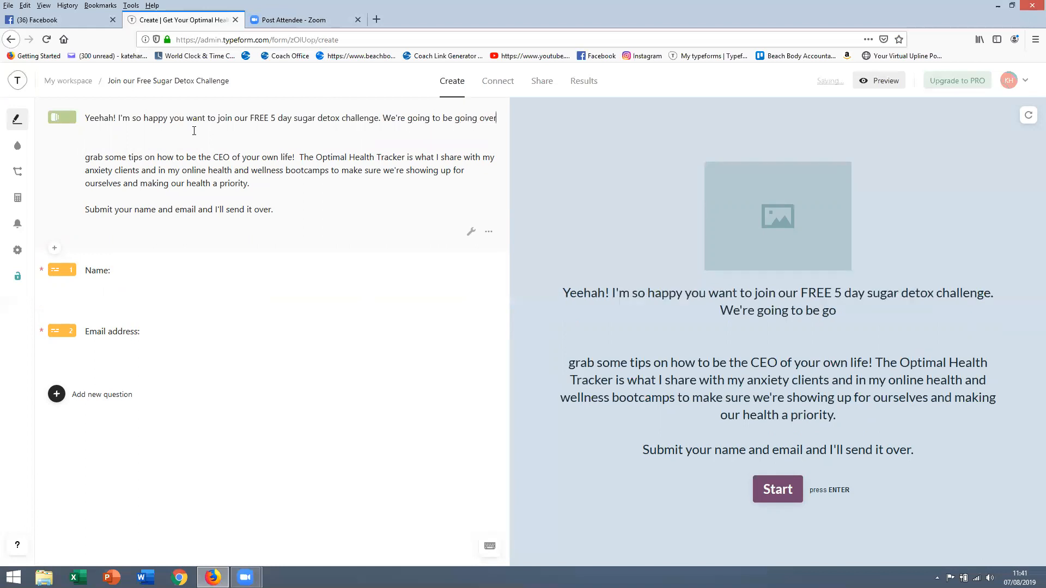
List the topics after "going over": "food cravings, smart hacks, healthier sugar alternatives, cleaned up recipes and a whole lot more"
text( food cravi)
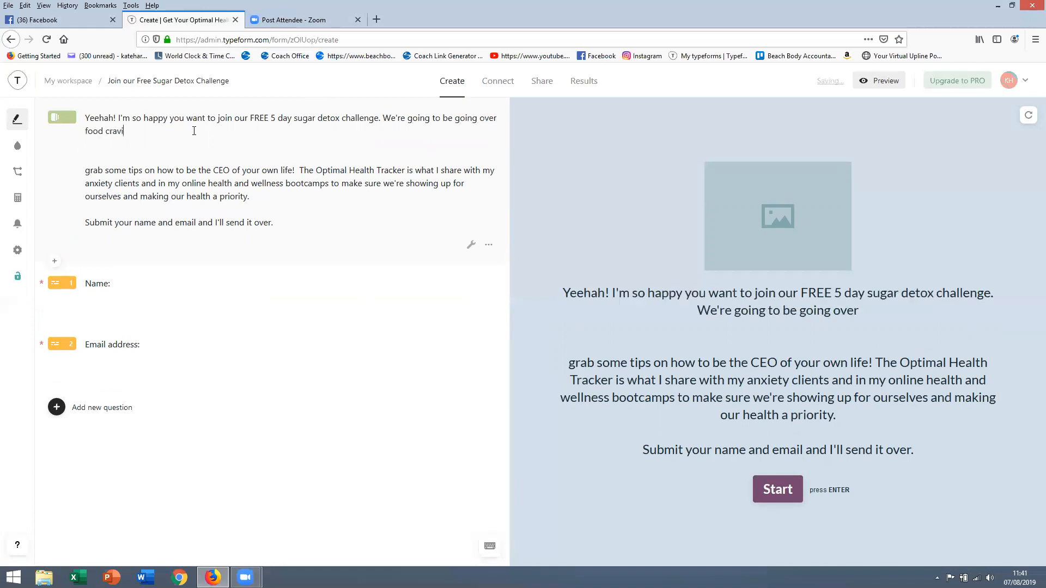
text(ngs, smart hack)
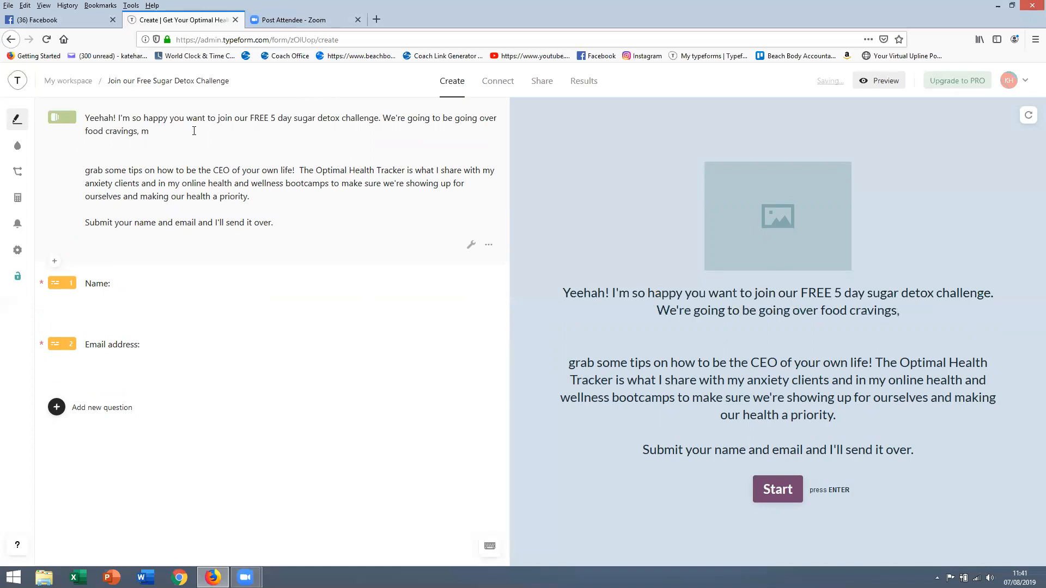
text(,s you)
key(BackSpace)
key(BackSpace)
key(BackSpace)
key(BackSpace)
key(BackSpace)
key(BackSpace)
text(s, heal)
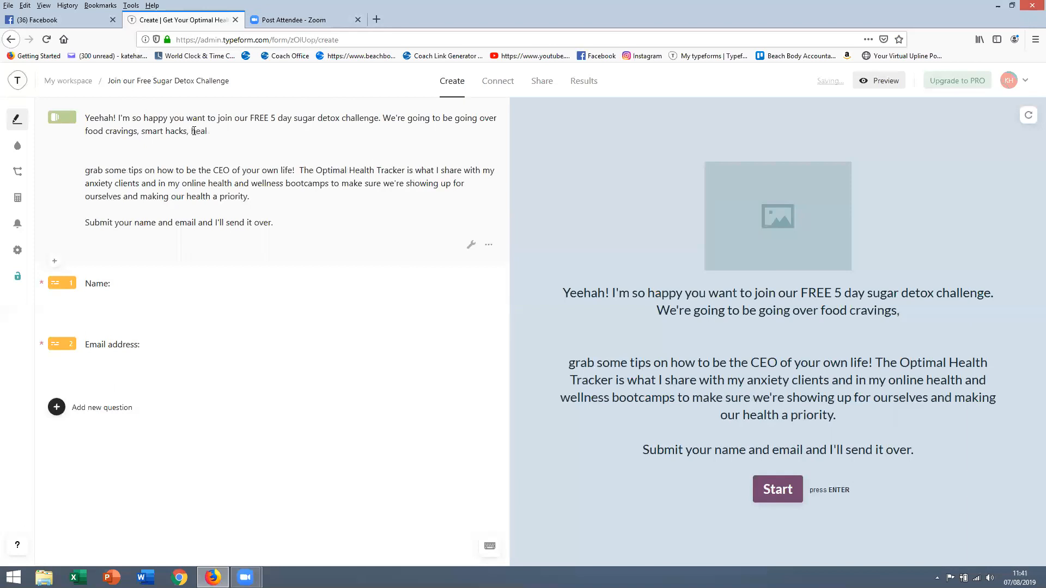
text(thier sugar alternatives, cleaned)
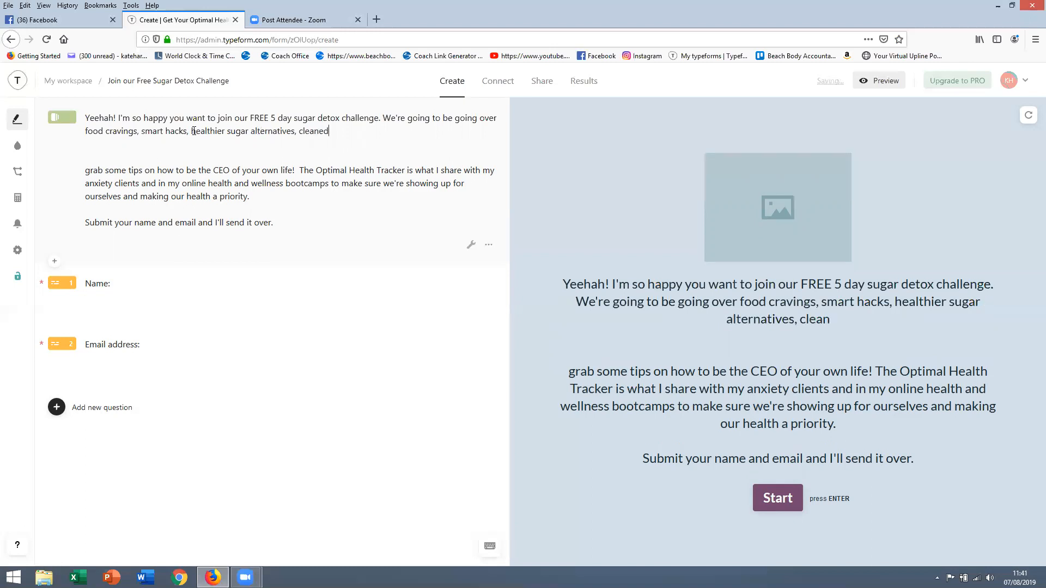
text( up recipes and a whole lot more)
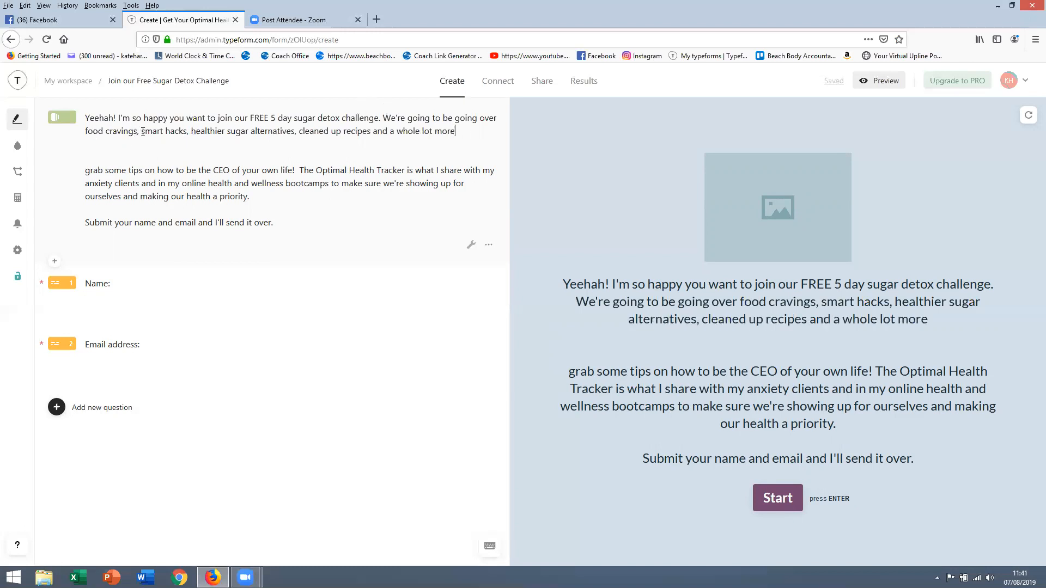
Add "mindset," before "smart hacks" and end the first welcome paragraph with an exclamation mark
click(143, 132)
text(mindset)
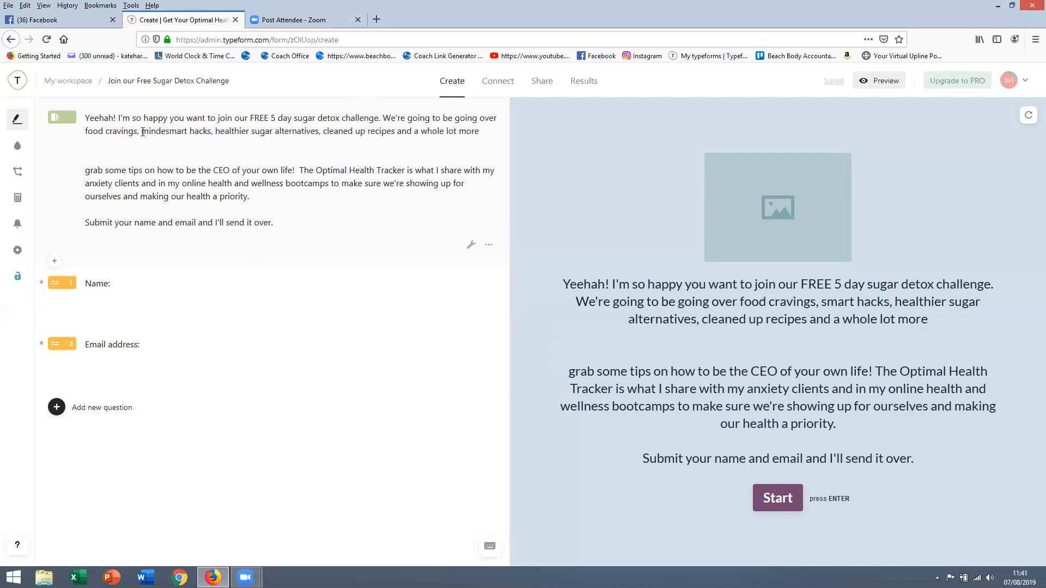
text(,)
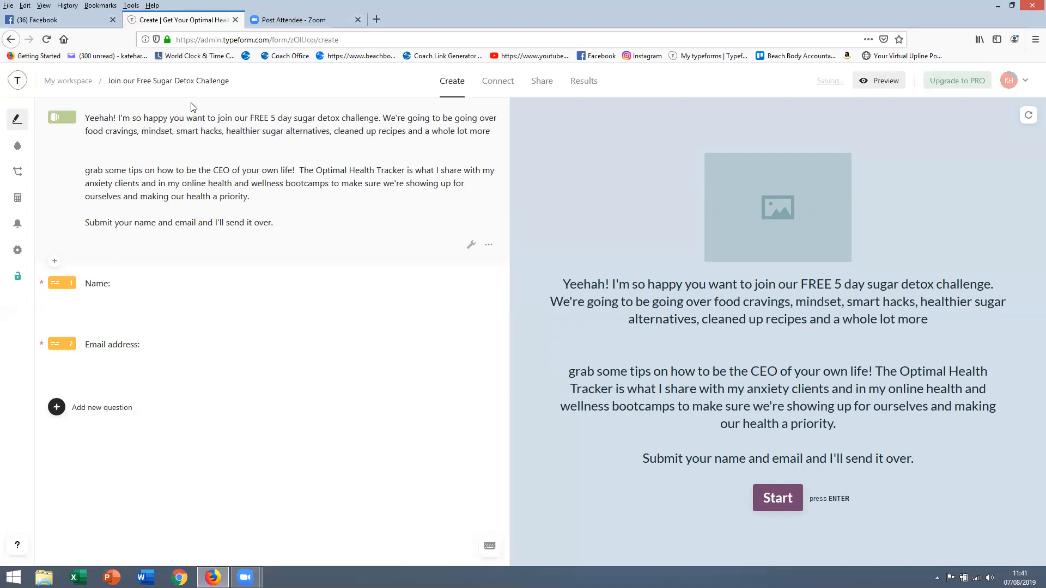
click(491, 129)
text(!)
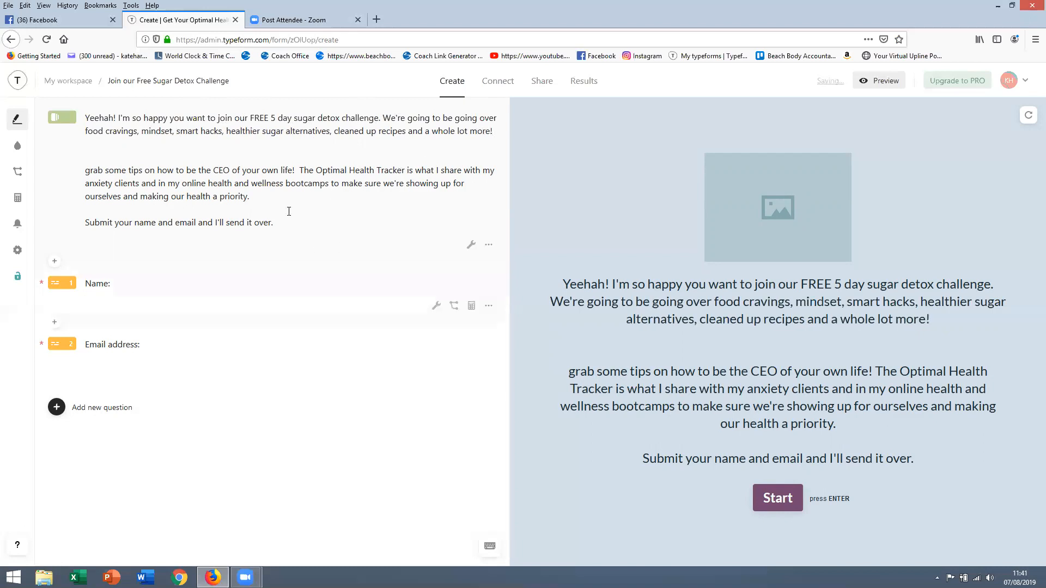
Add two Thank You Screens to the form and enter "Fill" as the second one's message
key(Return)
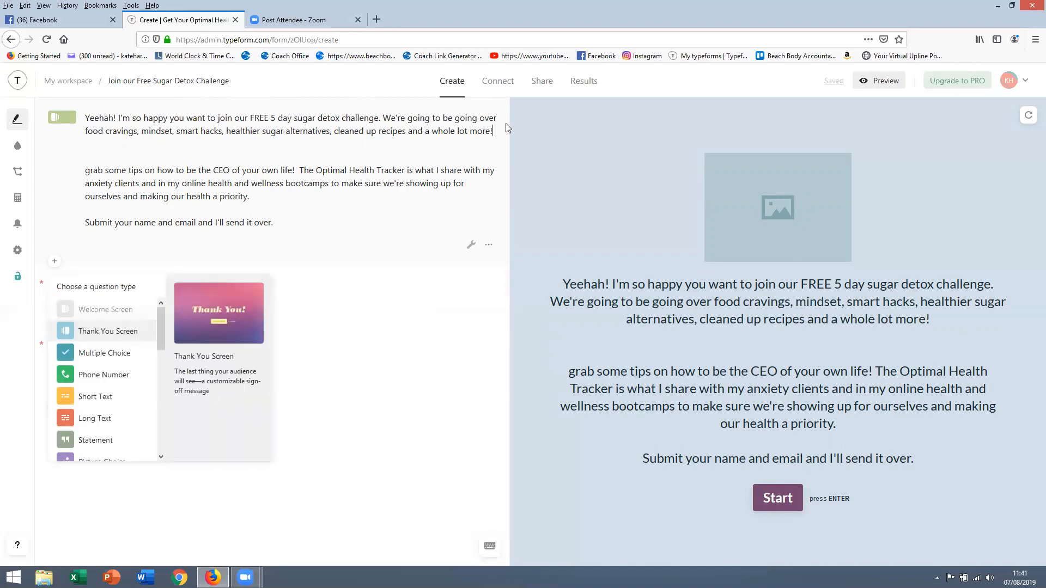
key(Return)
text(Fill)
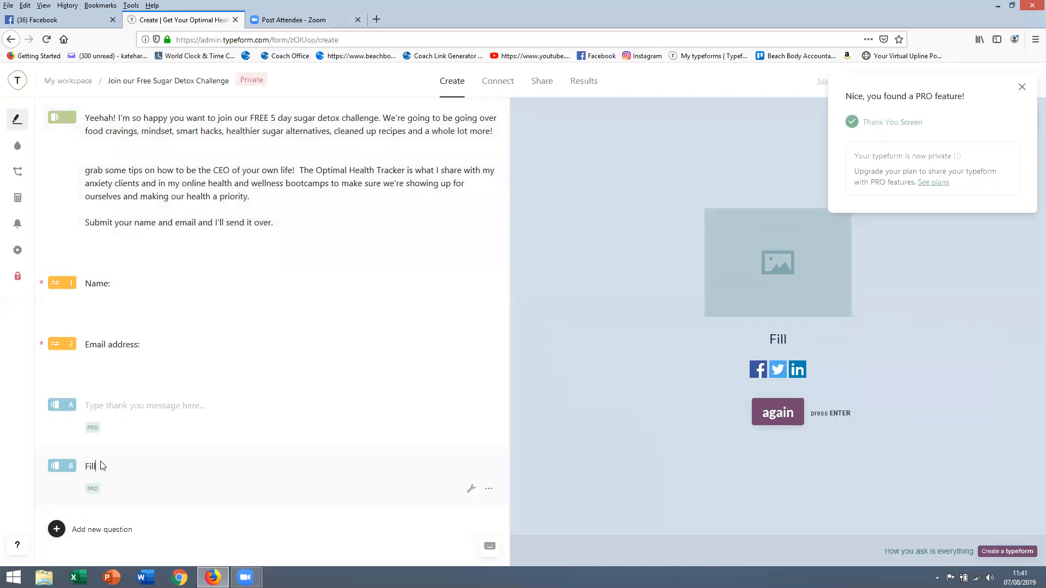
Start a second welcome paragraph with "Fill in the form and I'll make sure to get you added to the group pronto"
click(122, 154)
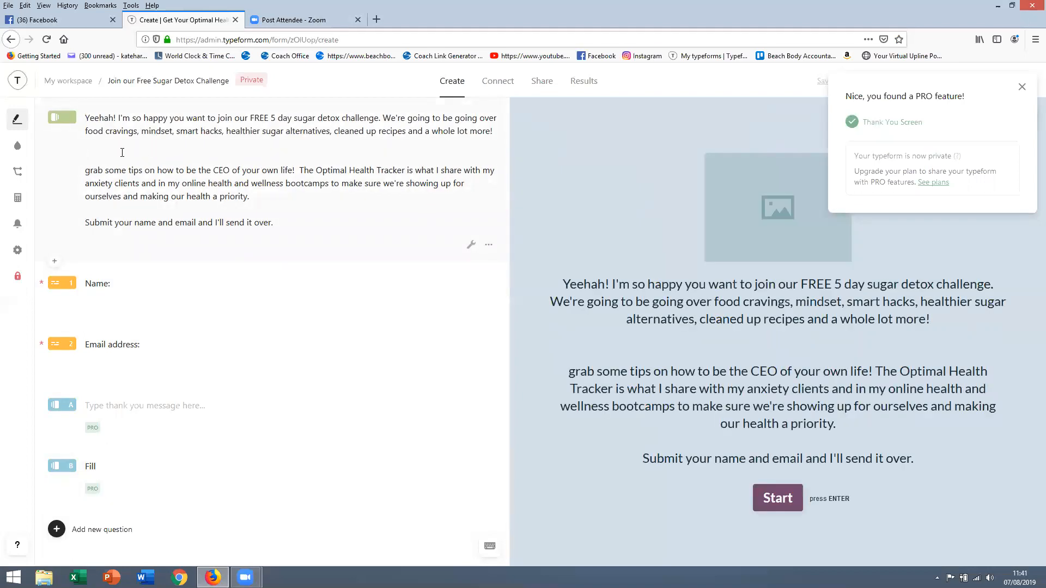
text(Fill in the form and I'll make sure to get you added to )
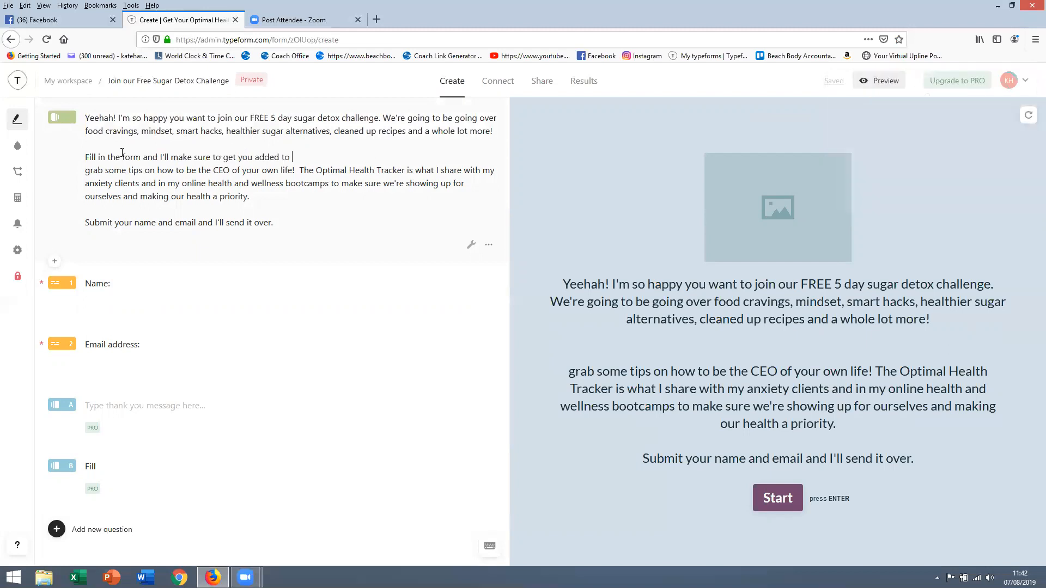
text(the group pronoto)
key(BackSpace)
key(BackSpace)
Complete the second welcome paragraph with "Can't wait to get to know you a bit better beyond the social media wall."
text(to! Can't wait to get to kn)
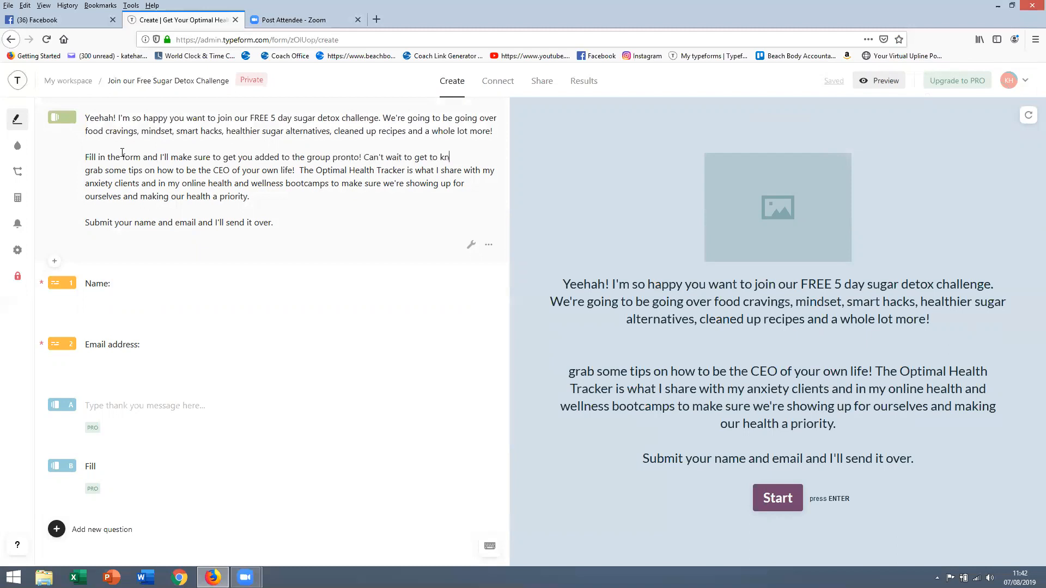
text(ow you a bit better beyond the social media.)
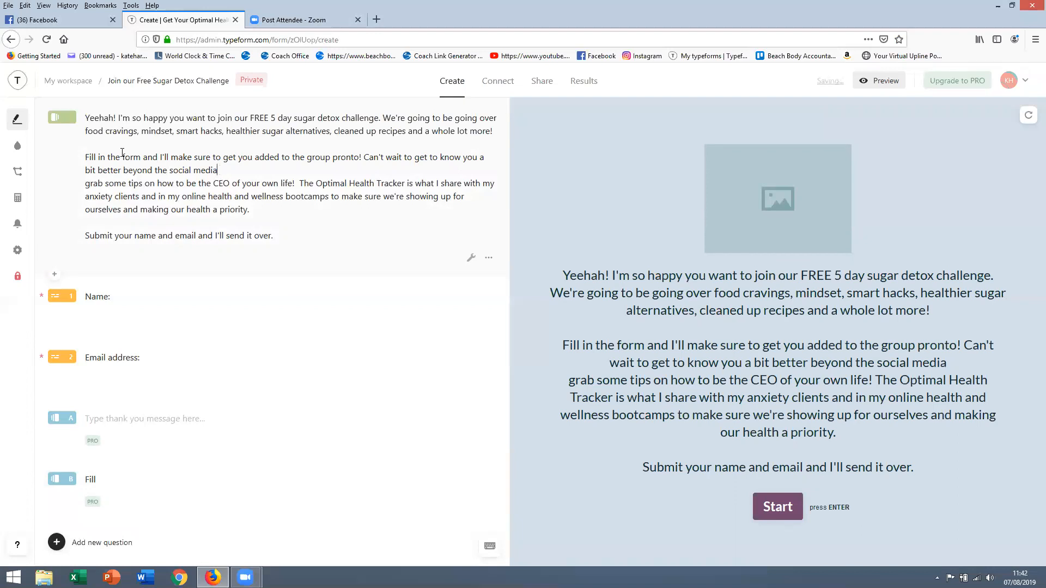
click(169, 169)
key(BackSpace)
key(BackSpace)
key(BackSpace)
key(BackSpace)
key(BackSpace)
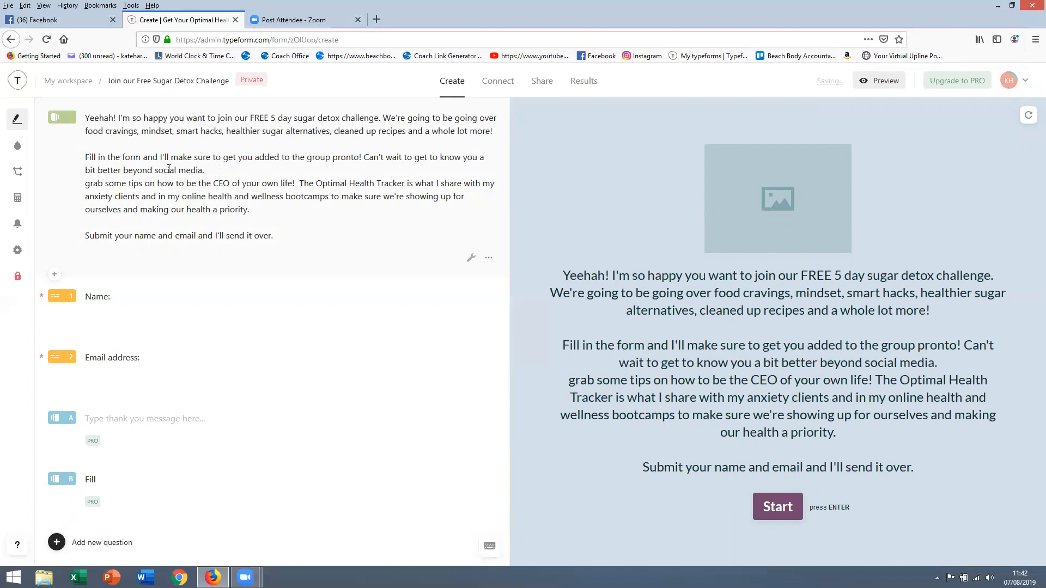
text(the)
click(220, 171)
text(wall)
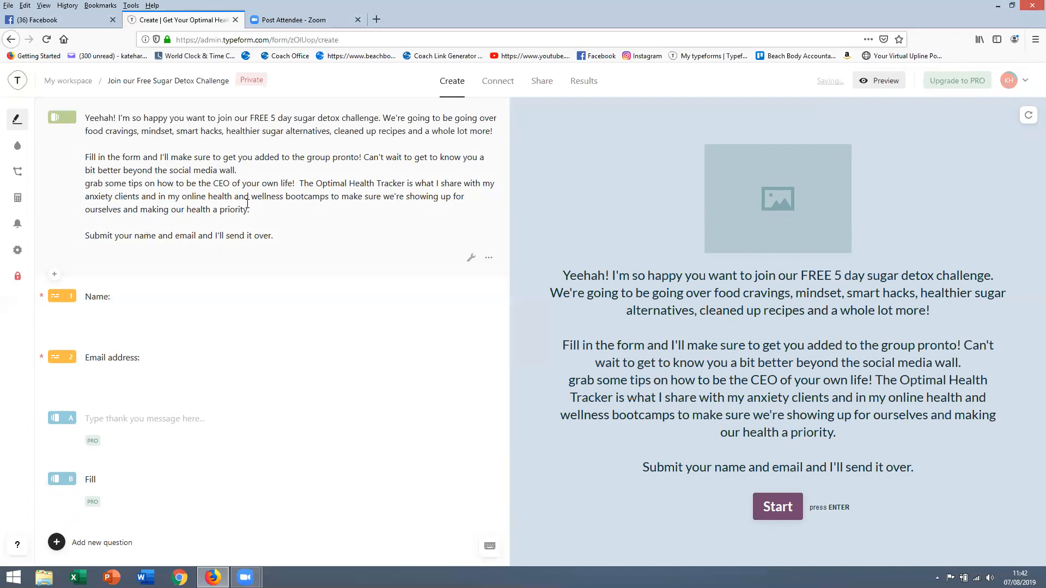
Delete the leftover Optimal Health Tracker paragraph and change the closing welcome line to "Submit your details and I'll get you added!"
triple_click(208, 209)
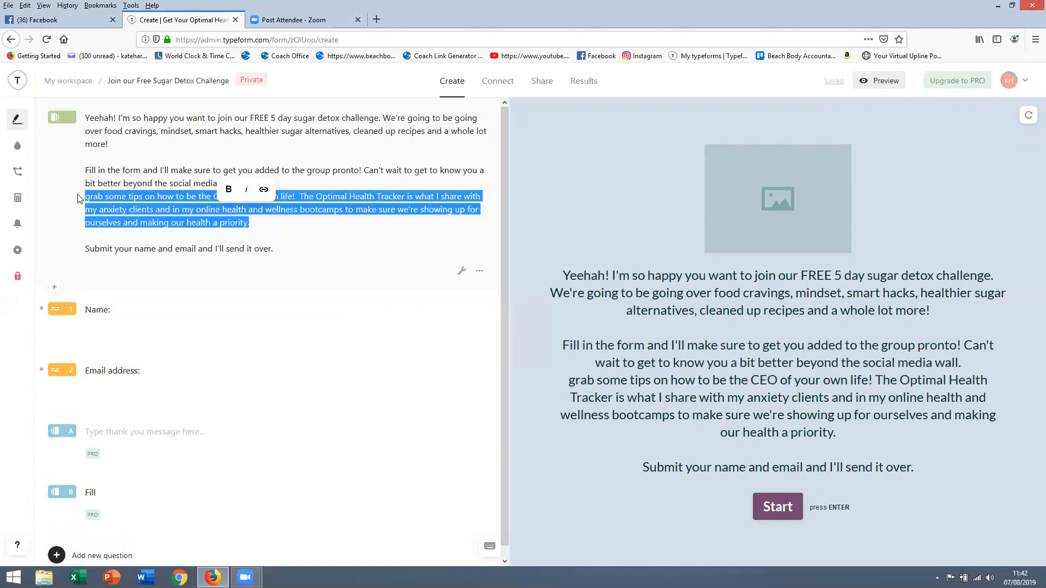
key(BackSpace)
key(BackSpace)
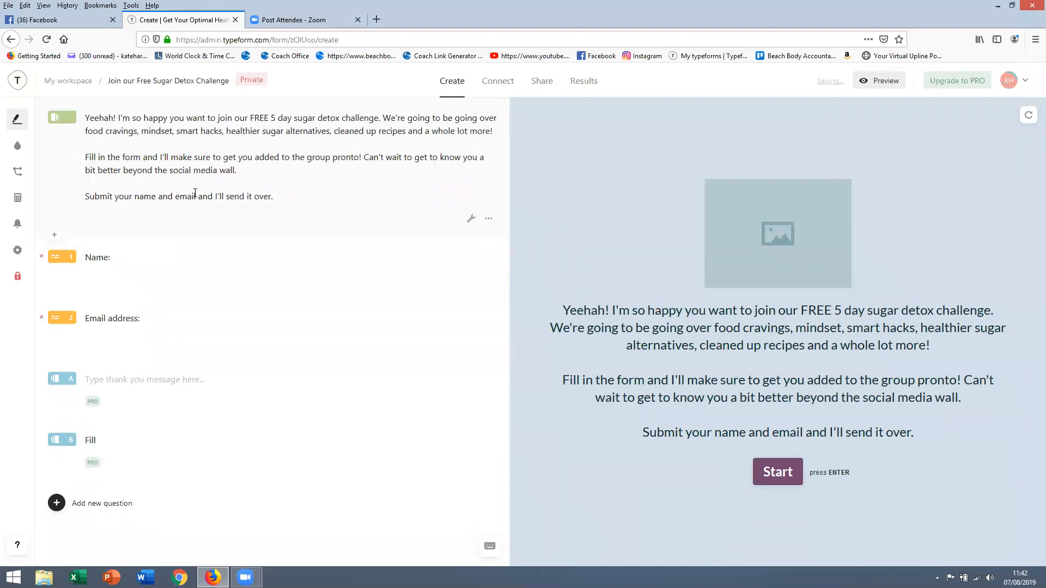
drag(137, 196, 284, 191)
text(details,)
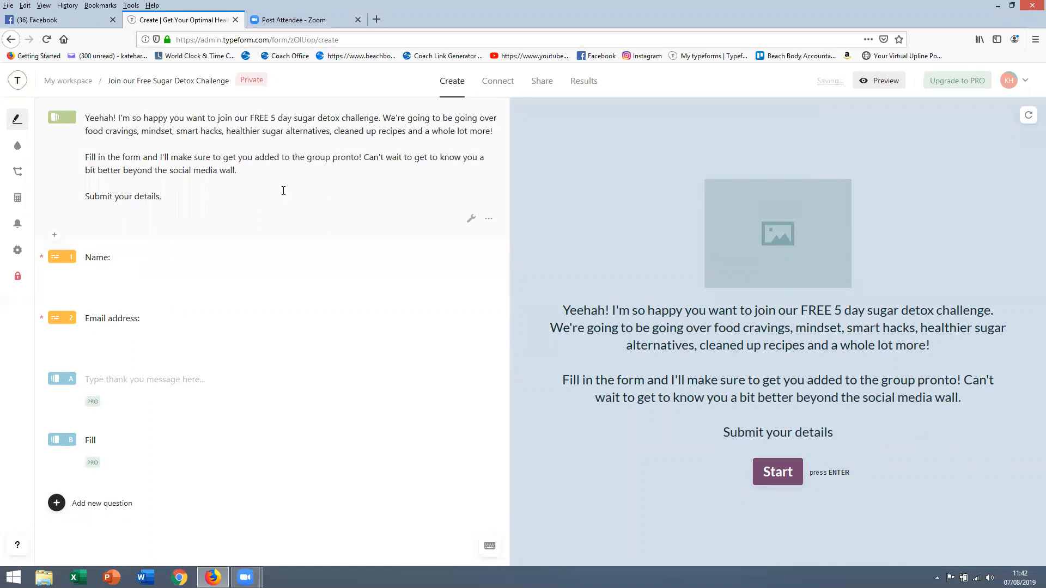
key(BackSpace)
text(and I'll get you added!)
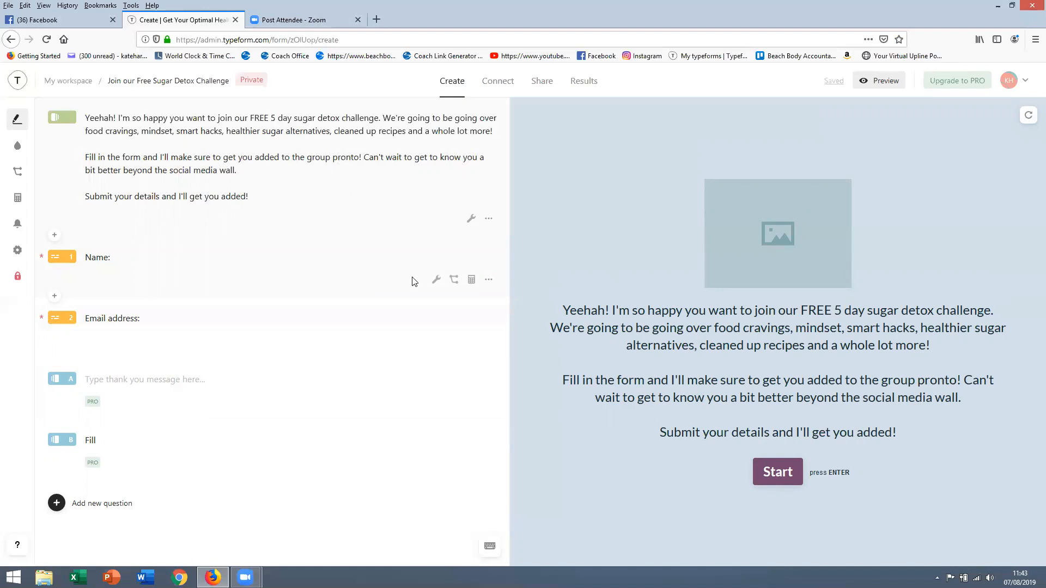
Open the Name question's settings and view the question types available for it
click(436, 279)
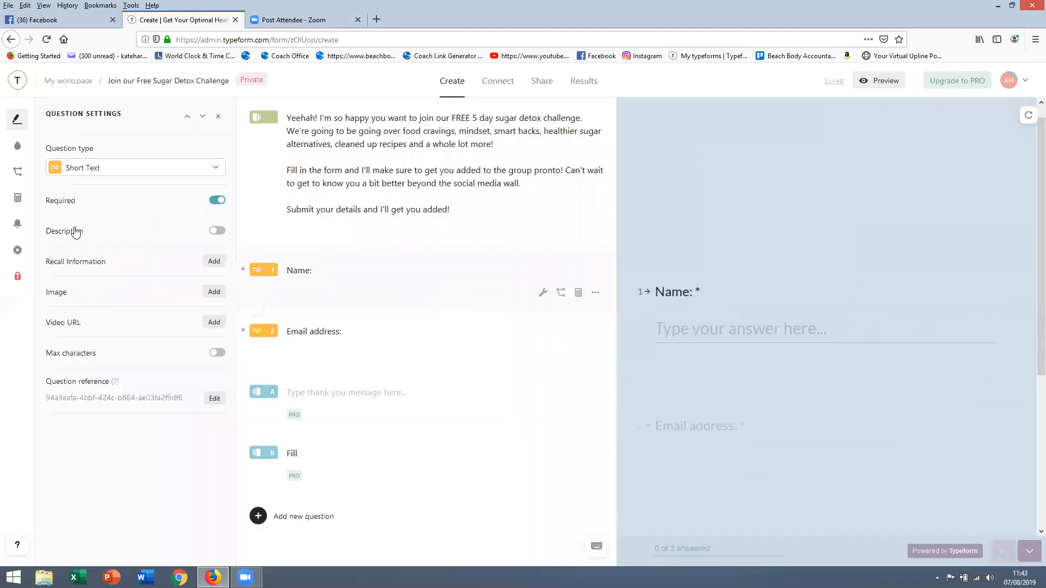
click(77, 170)
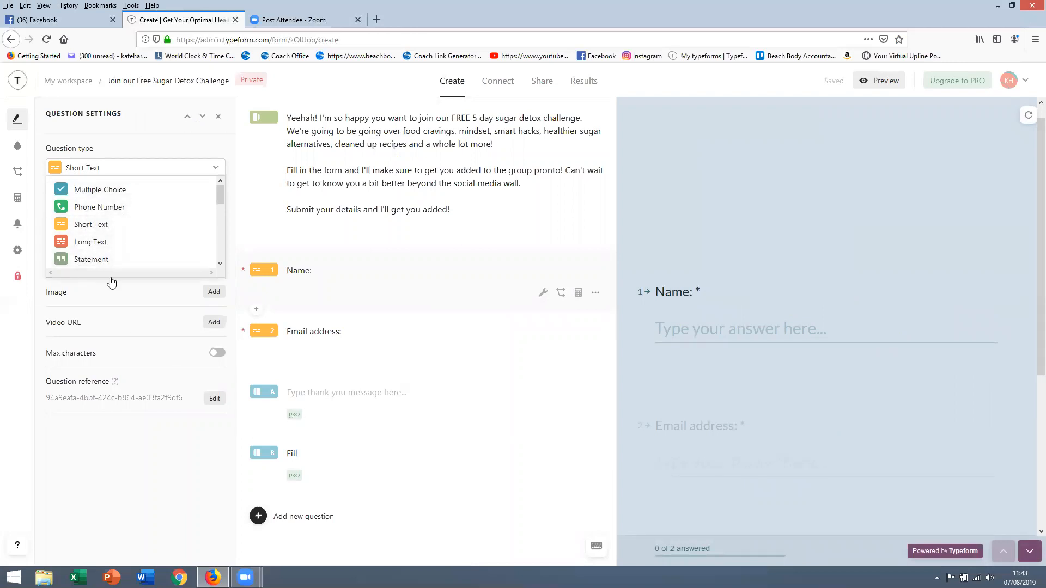
click(170, 173)
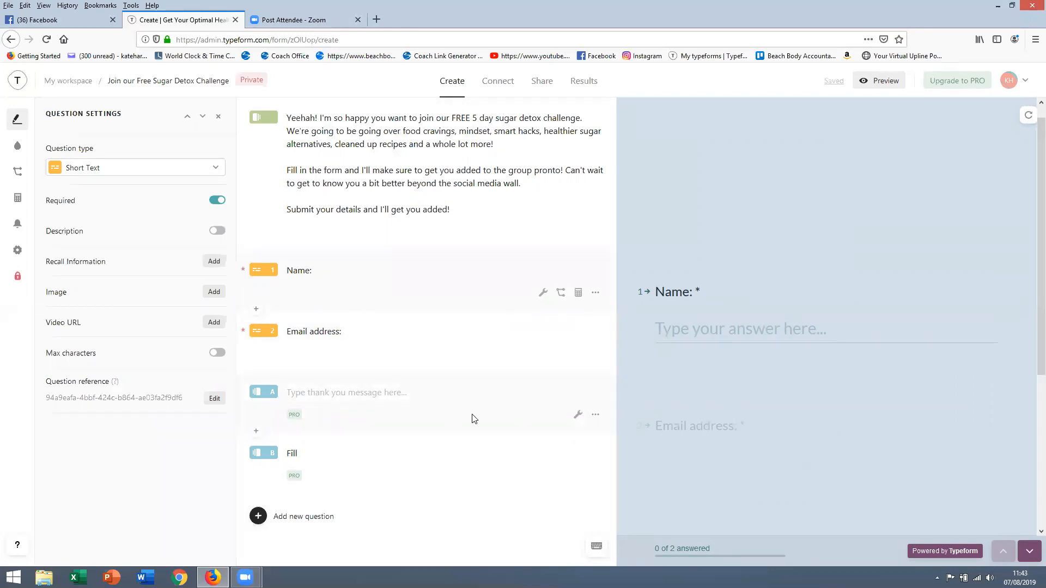
Delete both Thank You Screens from the form
click(577, 416)
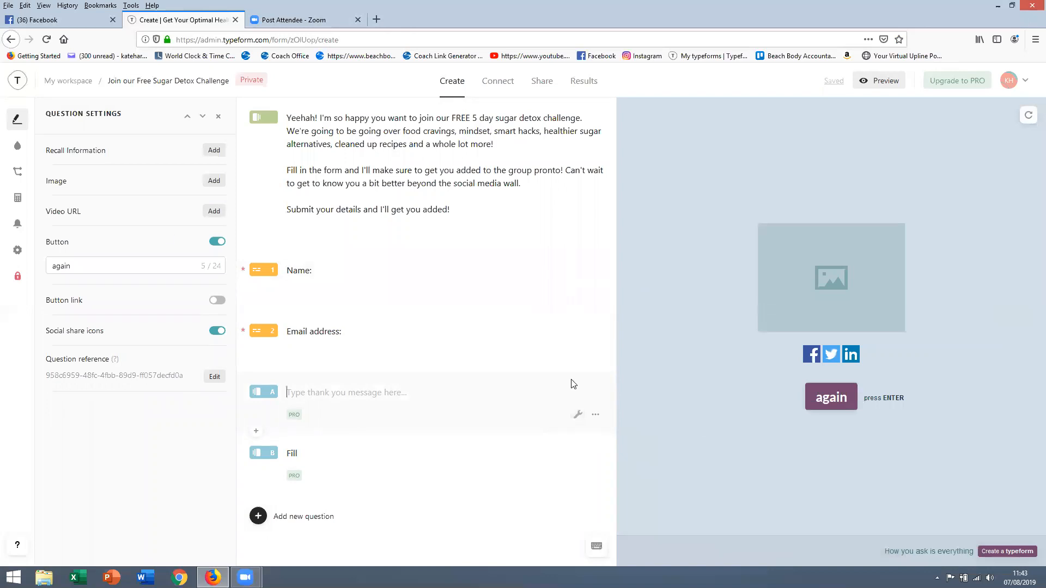
click(578, 416)
right_click(315, 389)
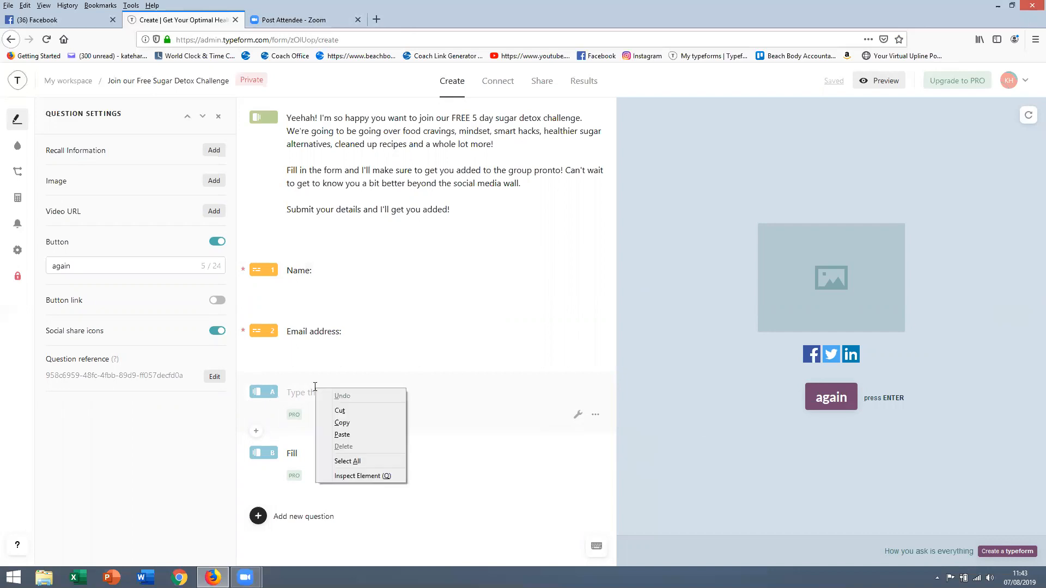
click(428, 398)
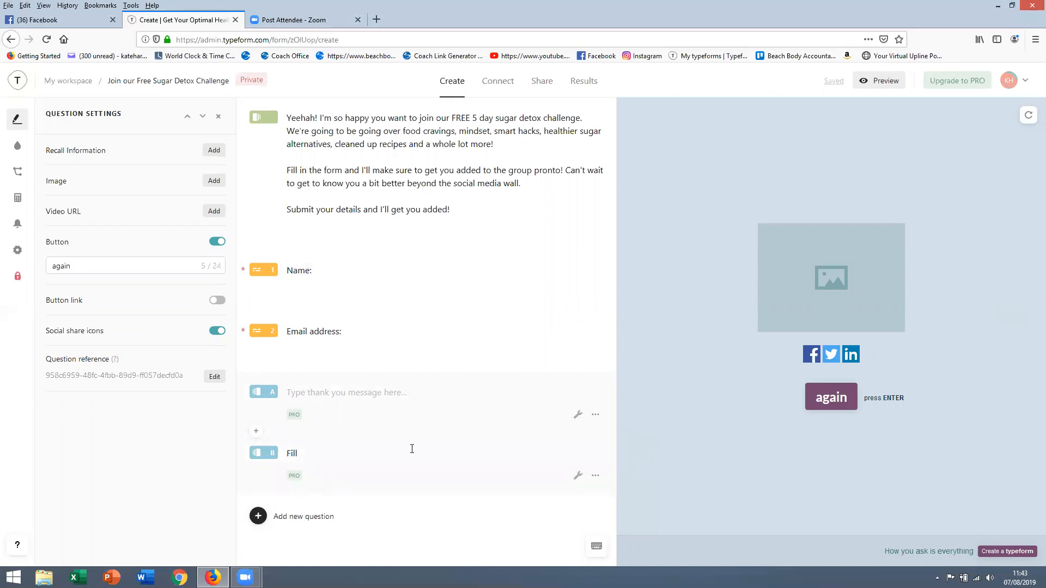
click(595, 417)
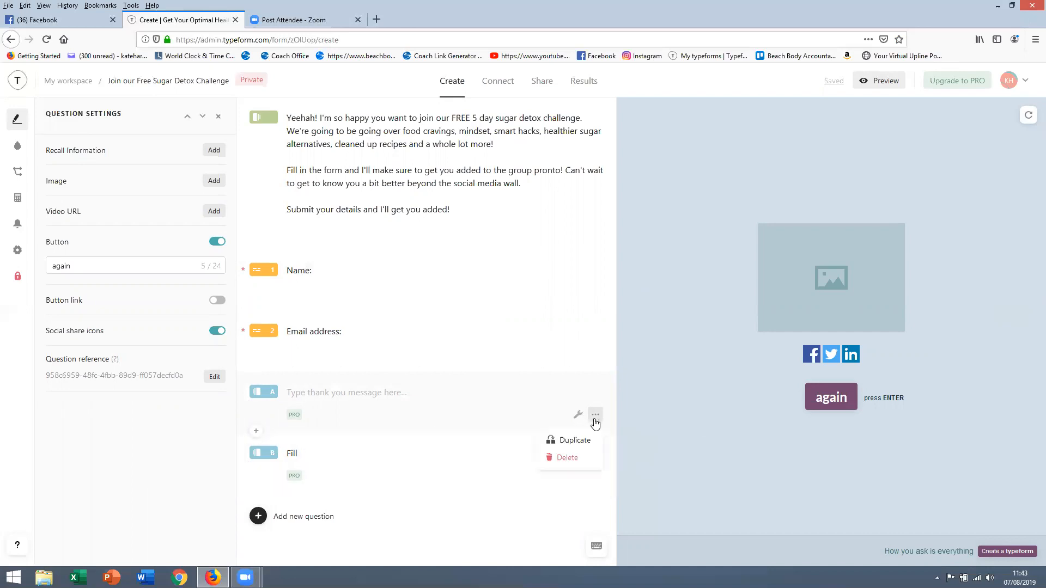
click(570, 457)
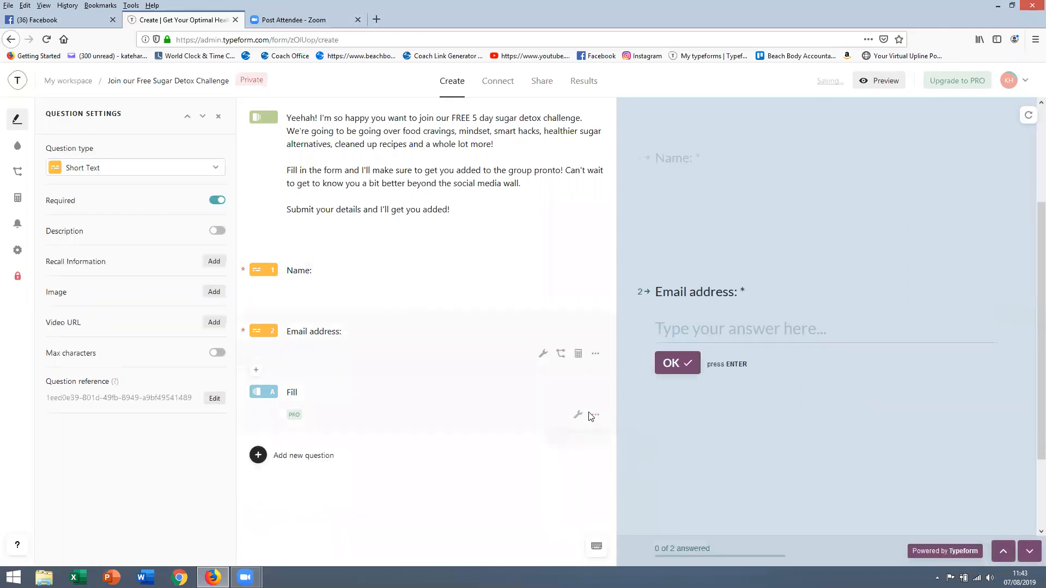
click(595, 414)
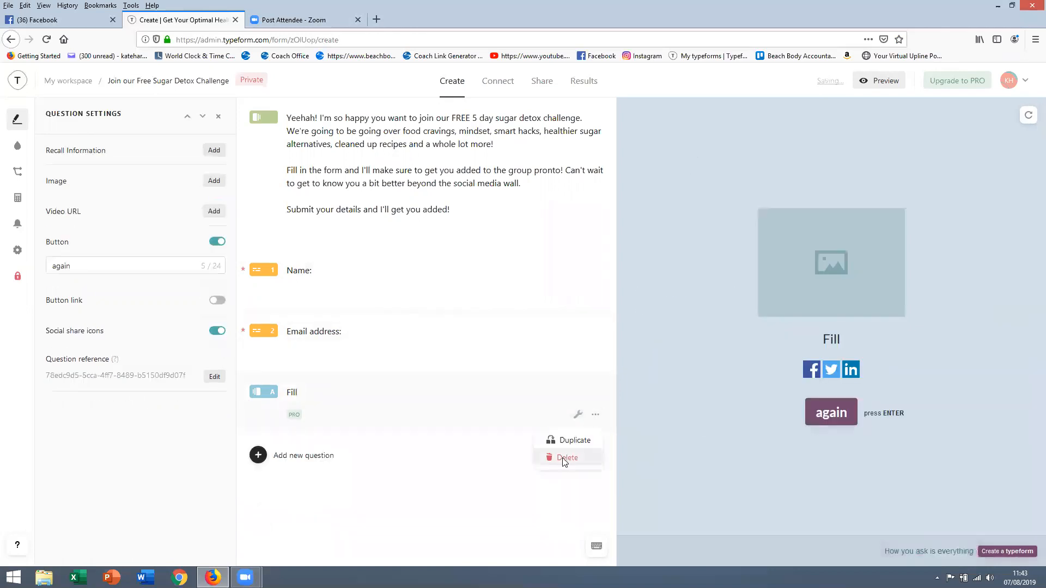
click(564, 461)
Look through the available question types and add a Short Text question after the email address question
click(277, 394)
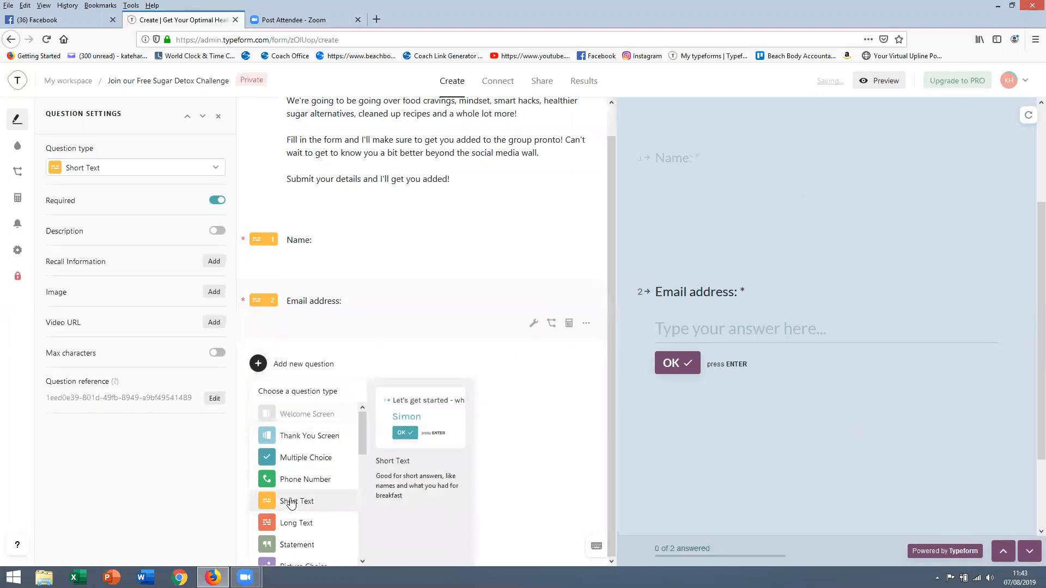
scroll(292, 511, down, 3)
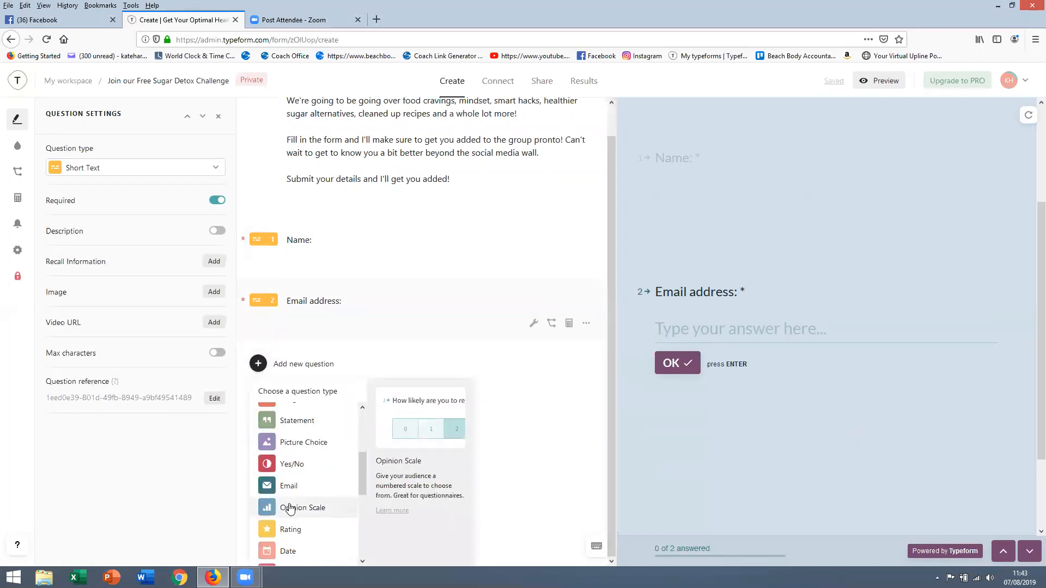
scroll(293, 516, down, 5)
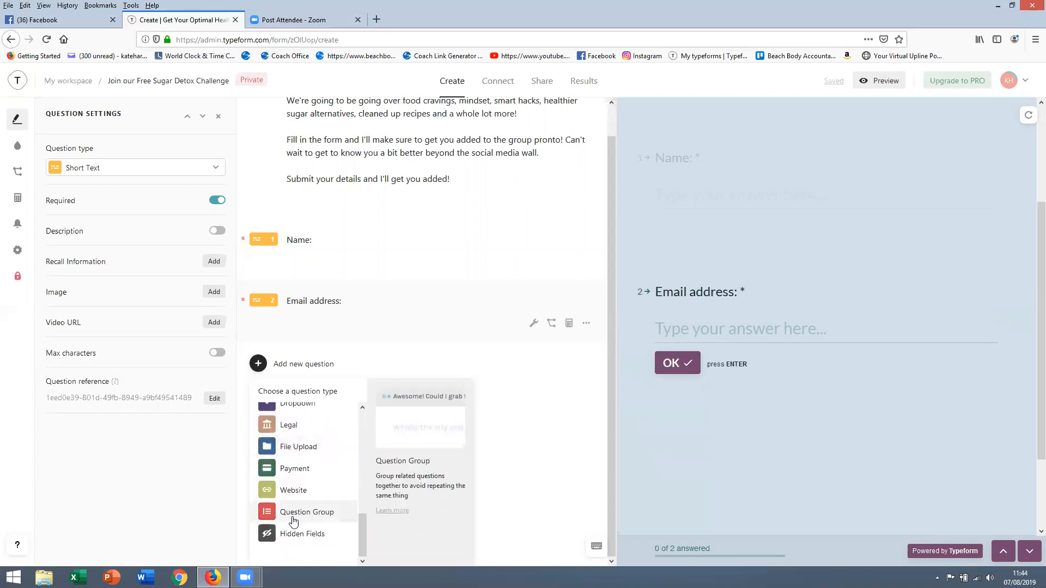
scroll(288, 534, up, 6)
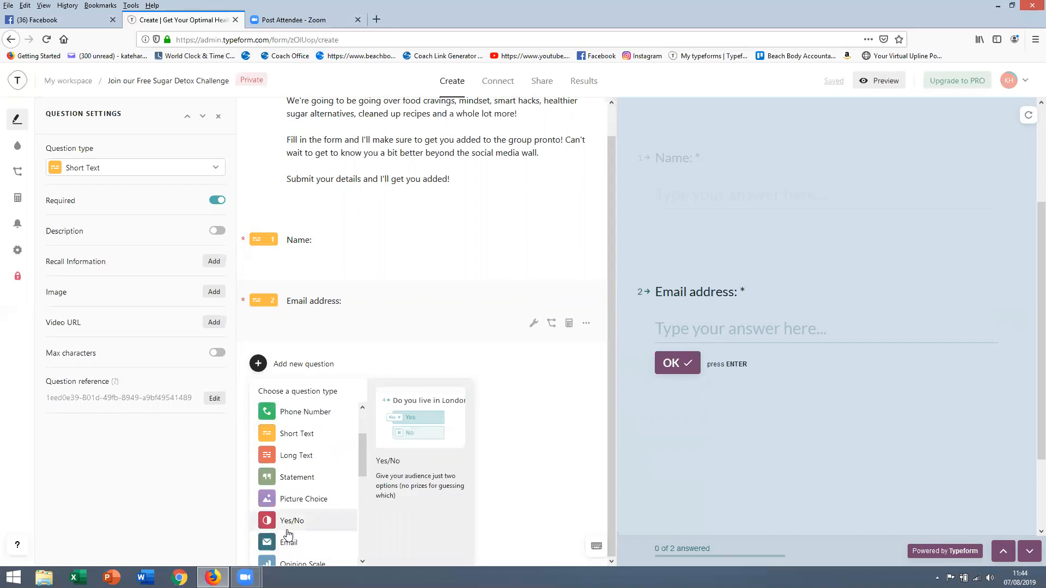
scroll(285, 534, up, 2)
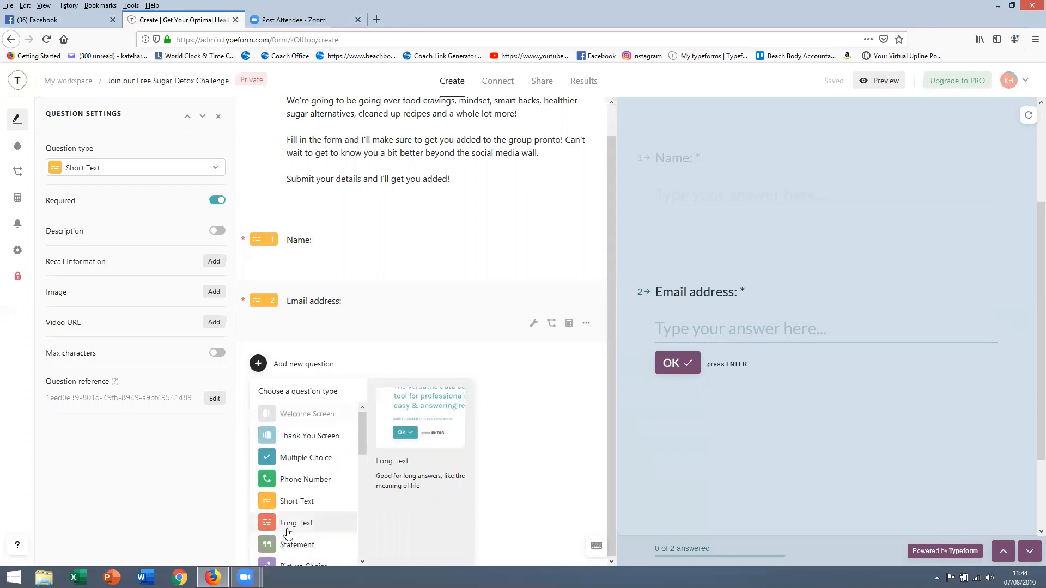
click(297, 502)
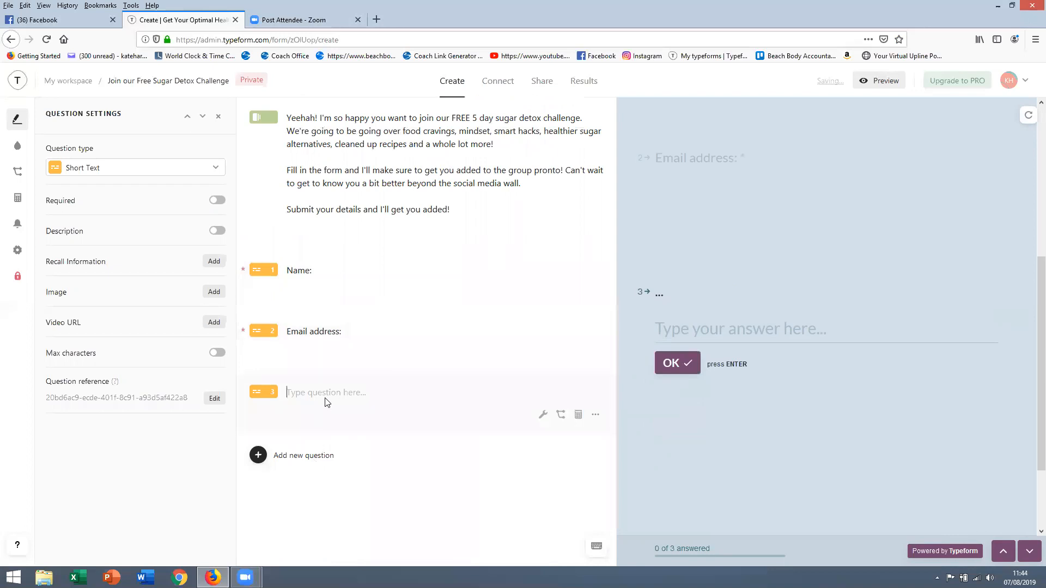
text(Facebook ID: https)
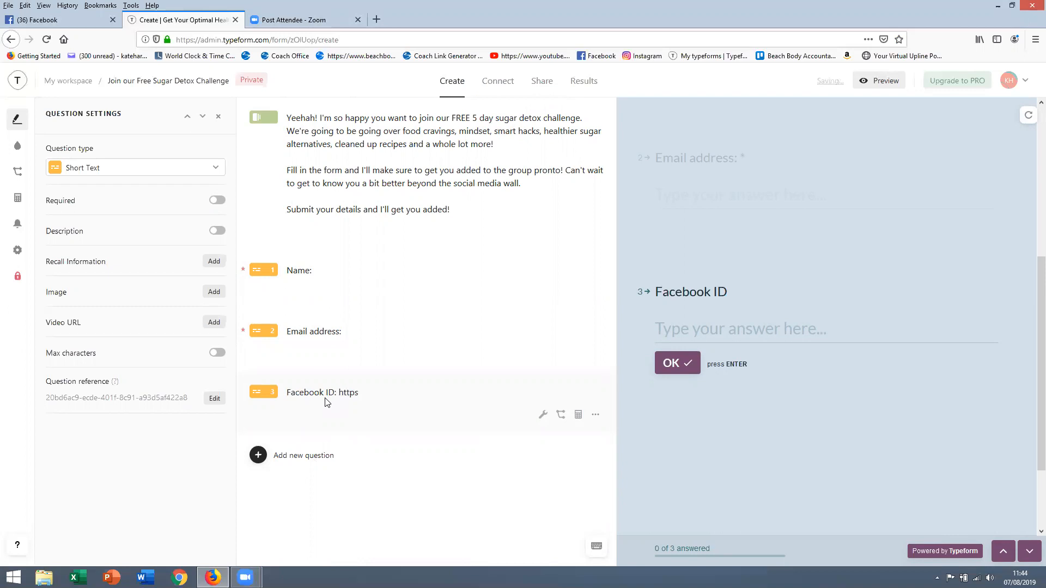
text(//)
key(BackSpace)
key(BackSpace)
text(s://www.facebookc)
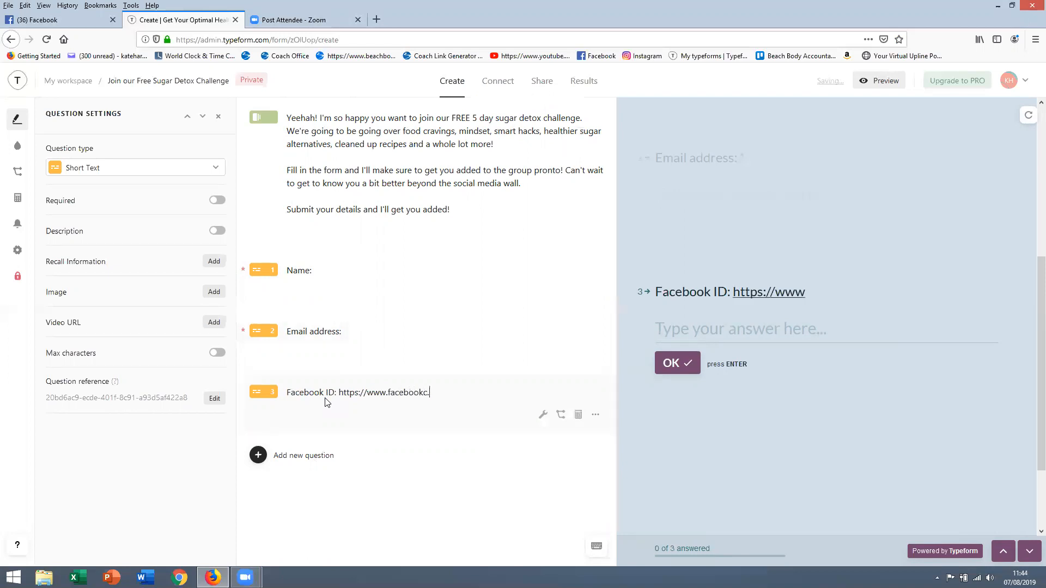
key(BackSpace)
text(.com/)
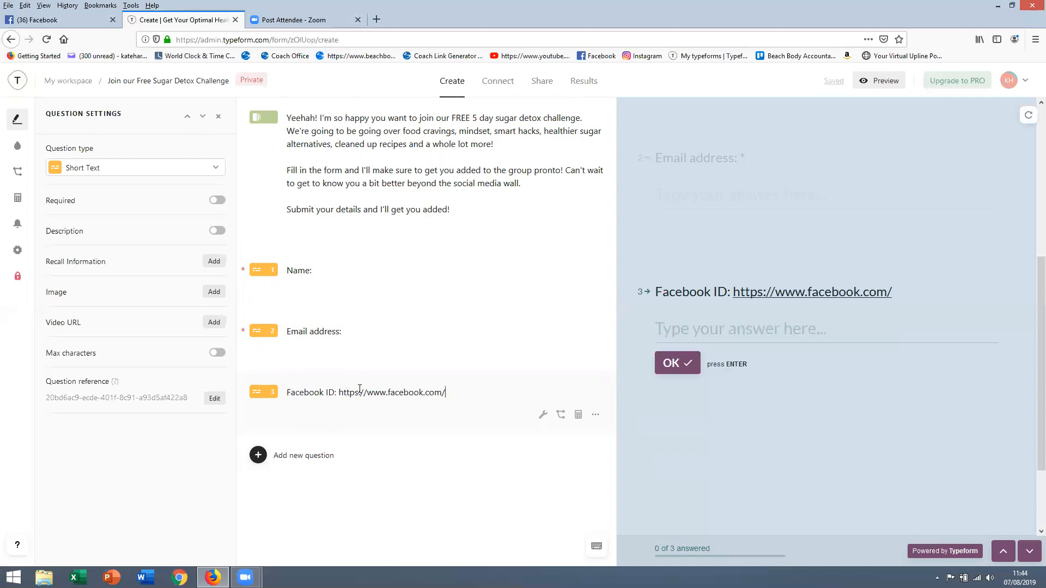
Remove the web address after "Facebook ID" and insert "(please copy your FB url - you can find this in the search bar"
drag(471, 392, 347, 393)
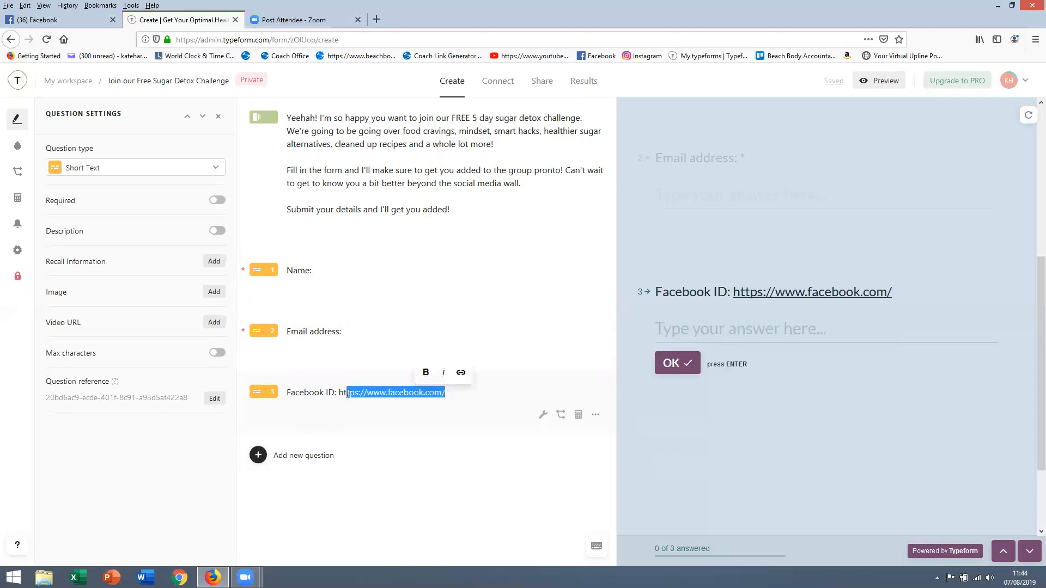
key(BackSpace)
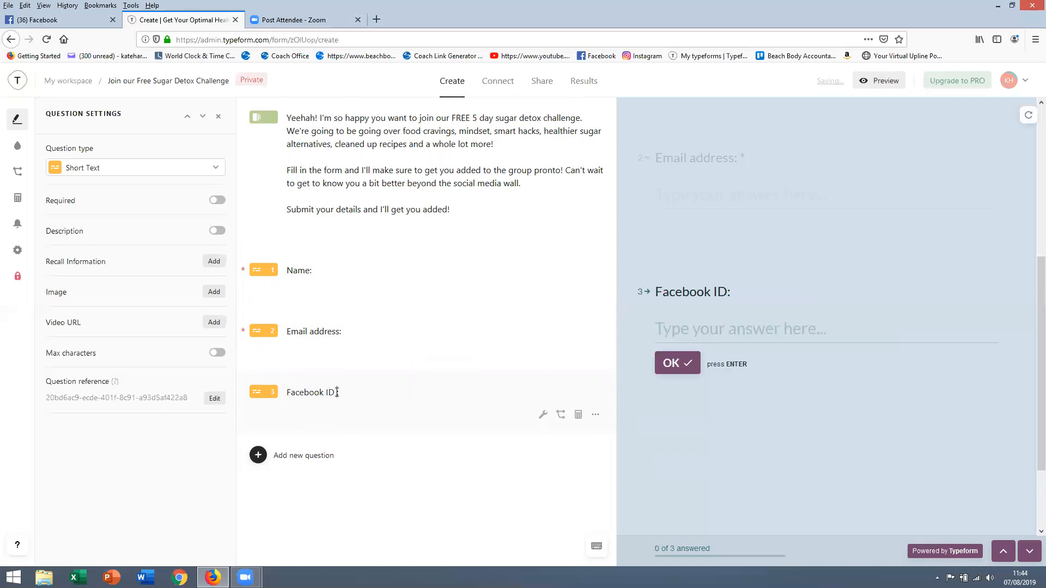
click(337, 392)
text((please copy your FB)
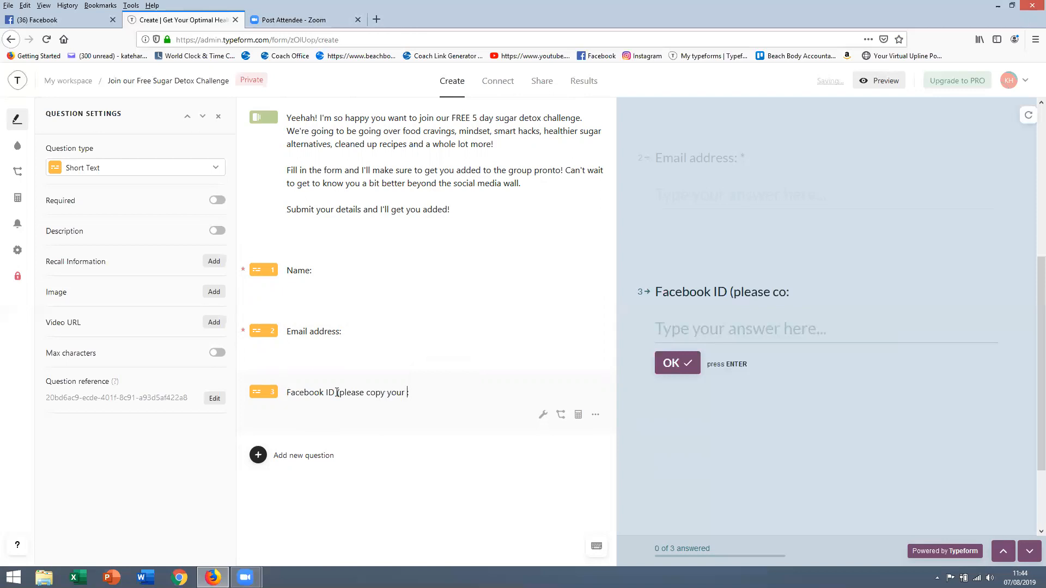
text( url - you can find )
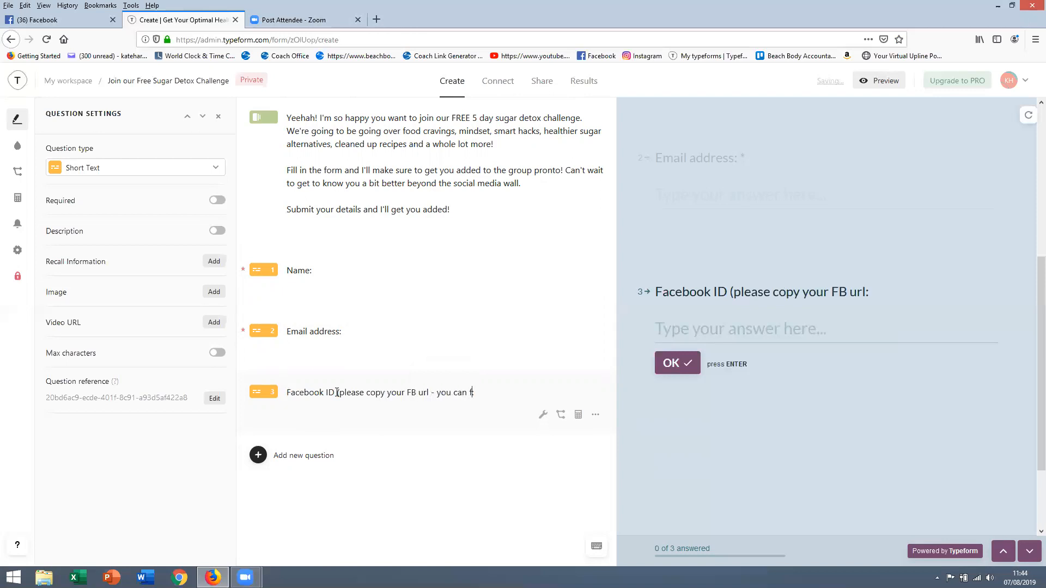
text(this in the search bar,)
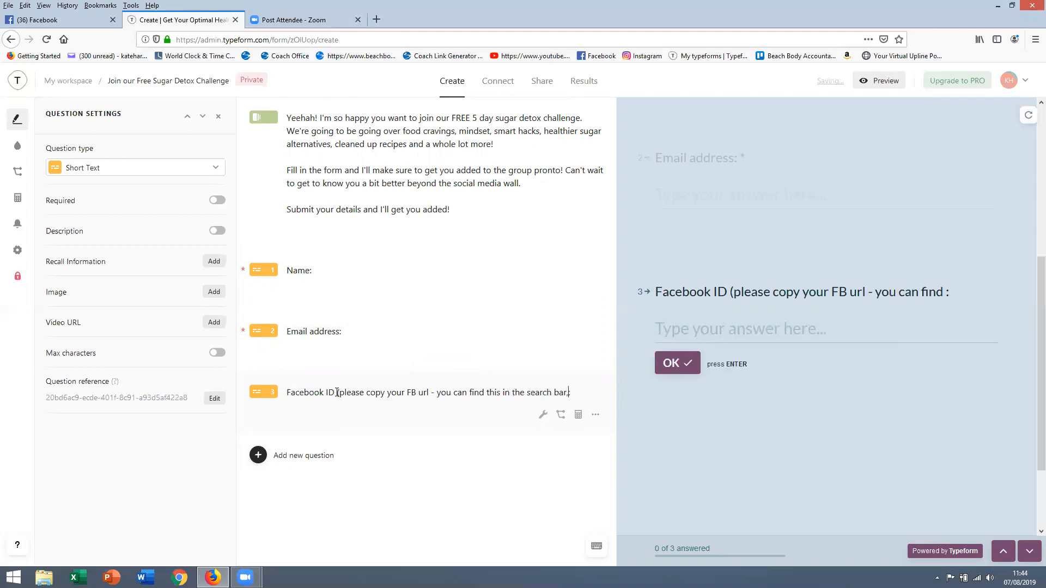
key(BackSpace)
key(BackSpace)
Complete the Facebook ID question with "when you are in your personal page):" and make it required
text(when you are in:)
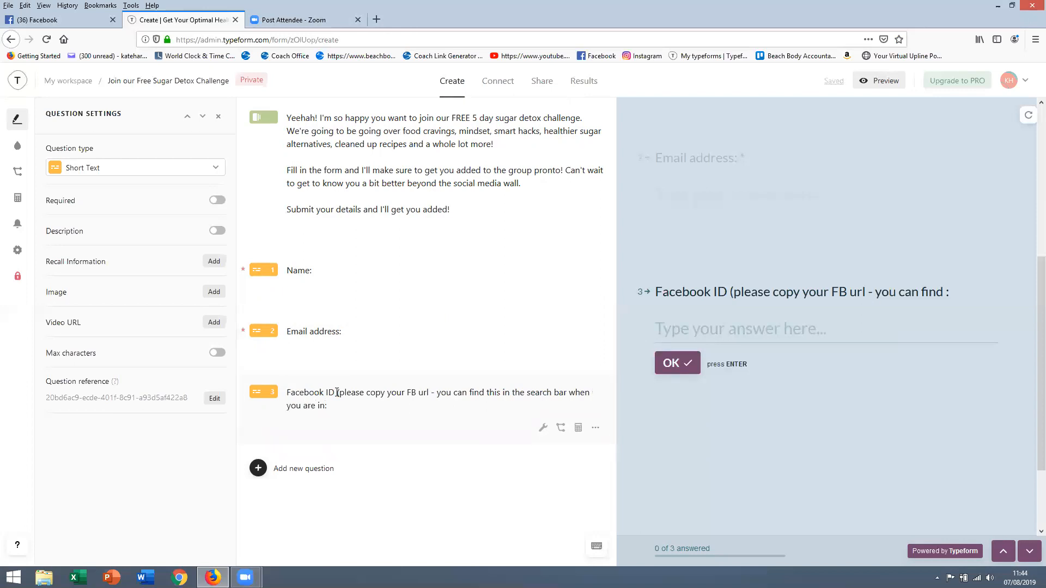
key(BackSpace)
text(your personal page:)
key(BackSpace)
text():)
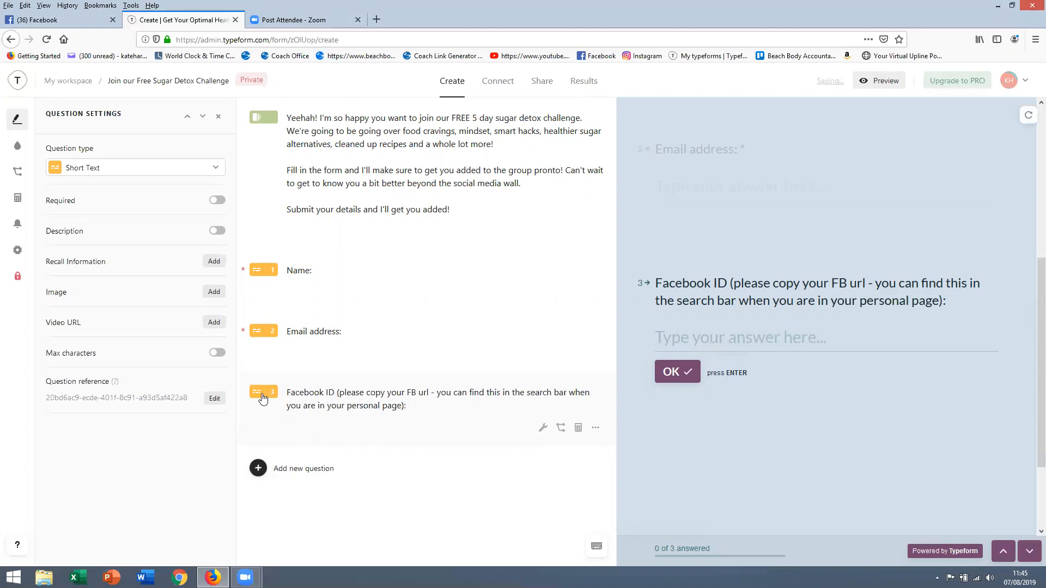
click(217, 201)
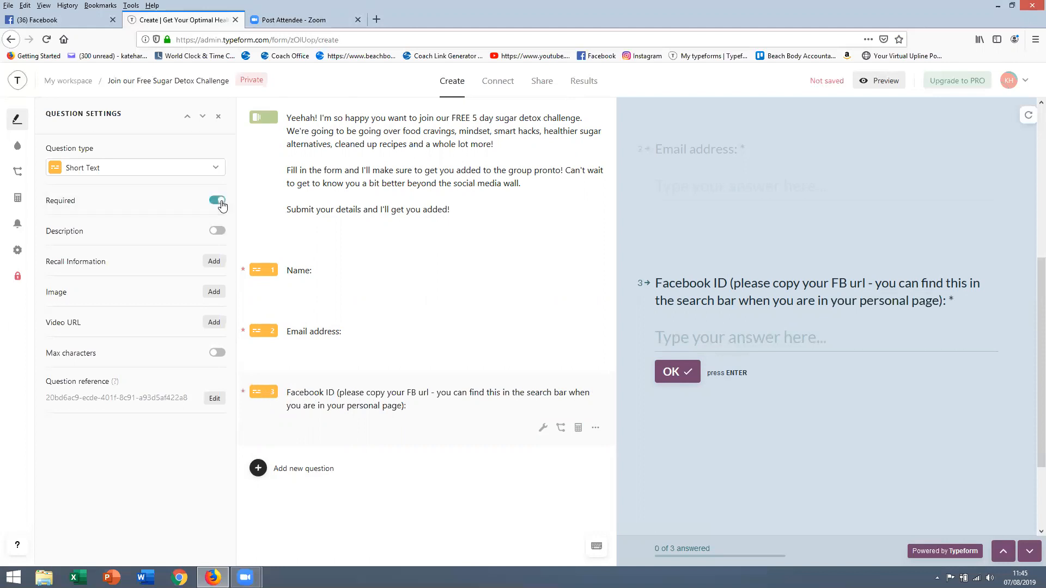
click(311, 470)
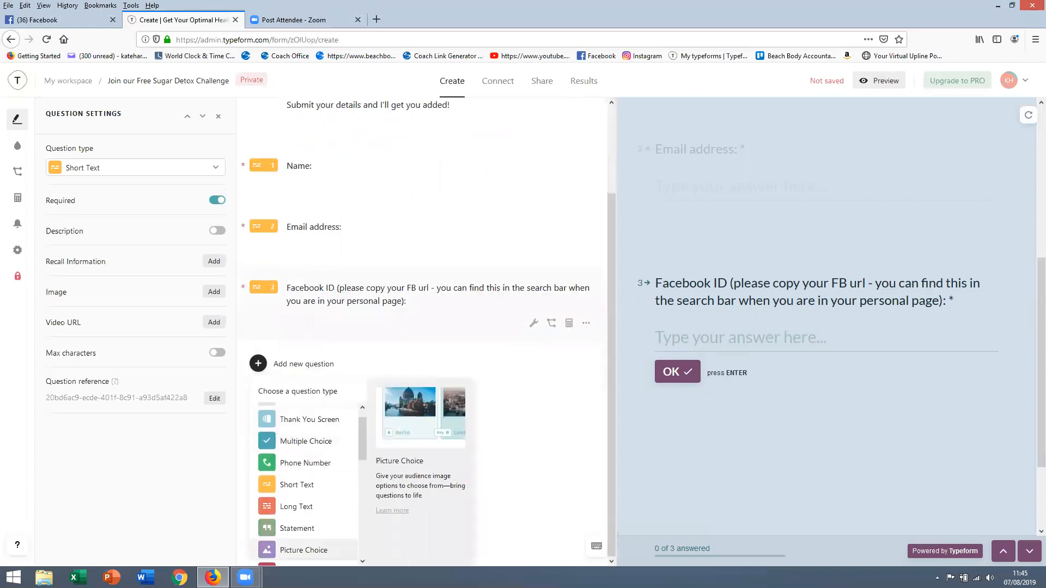
scroll(327, 506, down, 1)
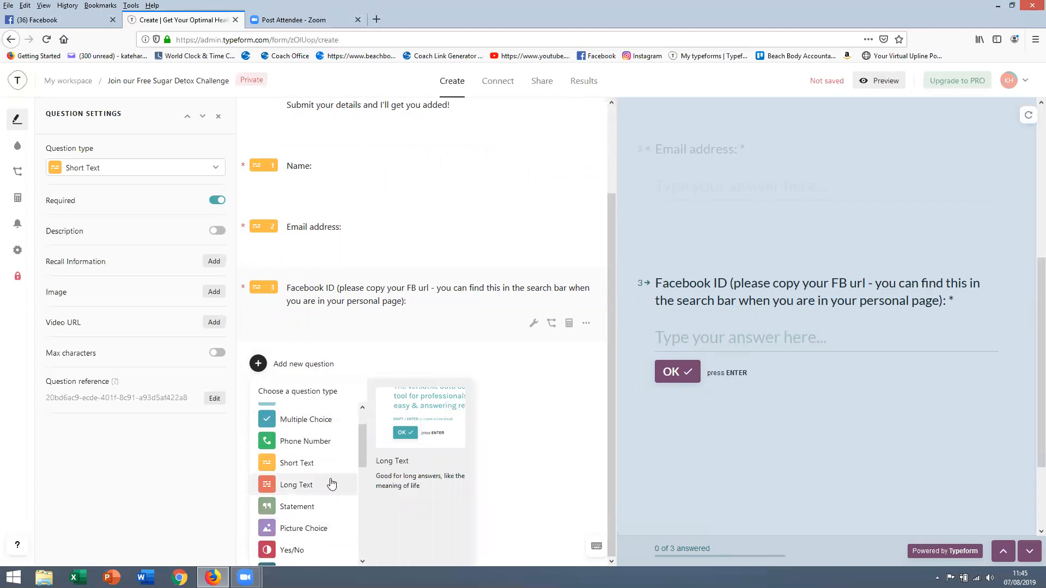
scroll(331, 484, up, 1)
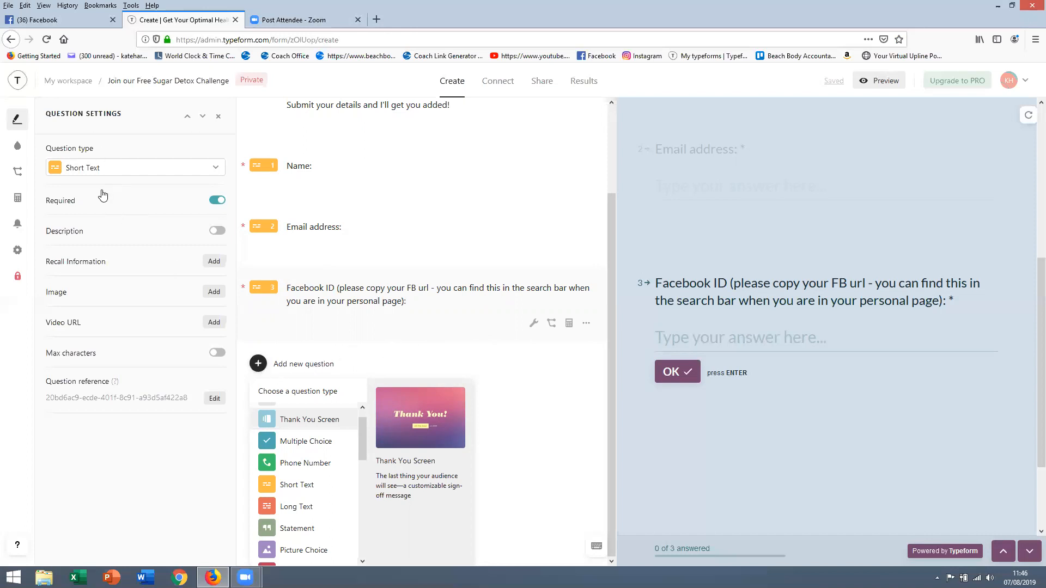
click(350, 370)
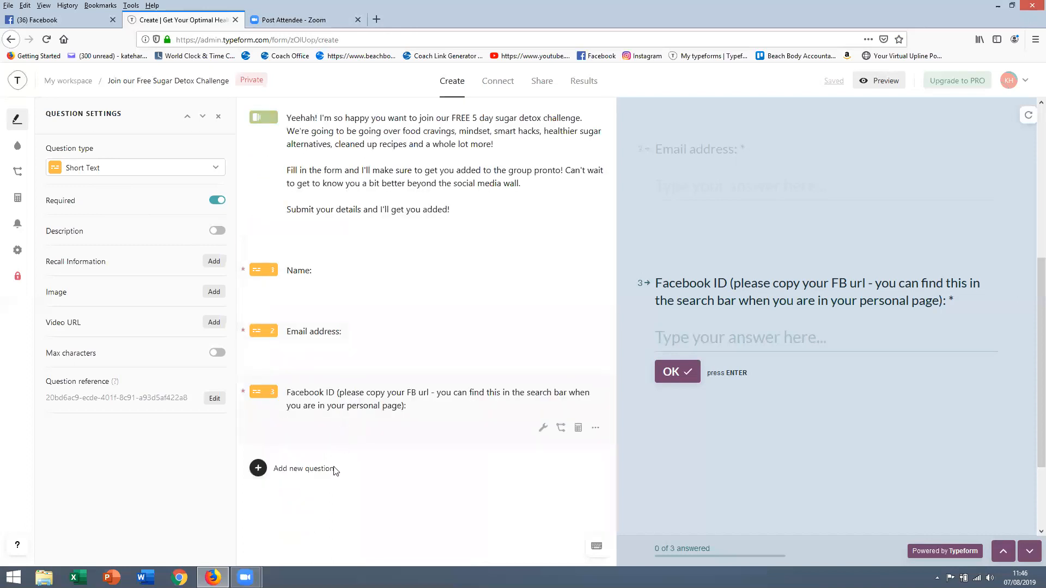
Add a required Short Text question reading "Instagram ID:" after the Facebook ID question
click(334, 471)
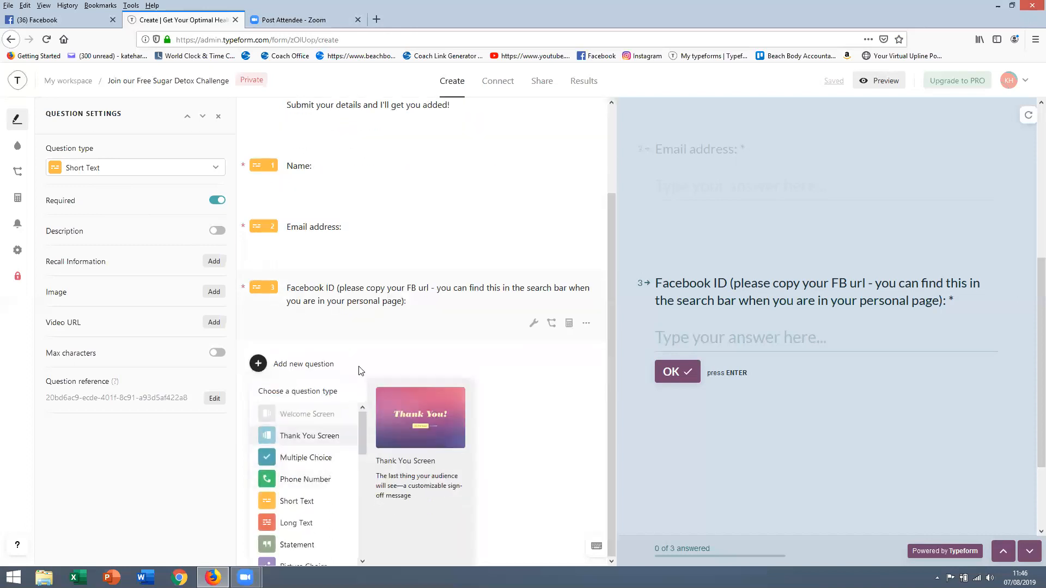
key(Escape)
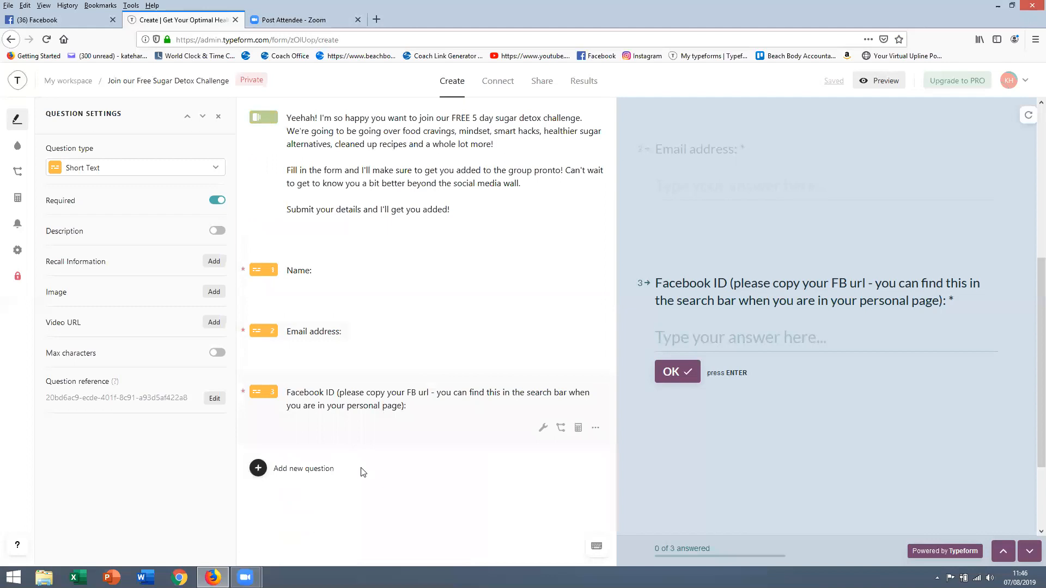
click(314, 477)
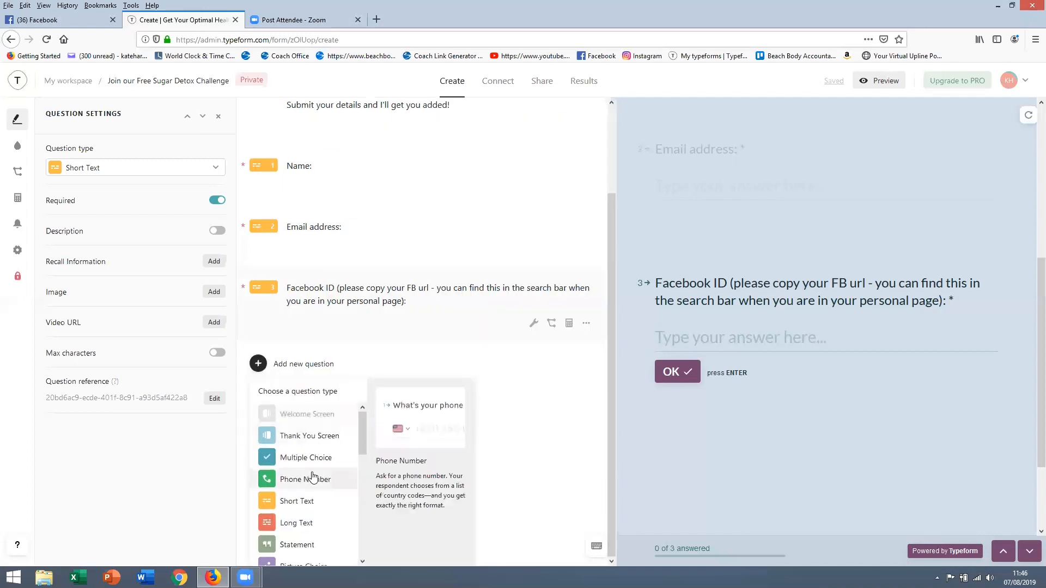
click(301, 503)
text(IG)
key(BackSpace)
text(nstagram ID:)
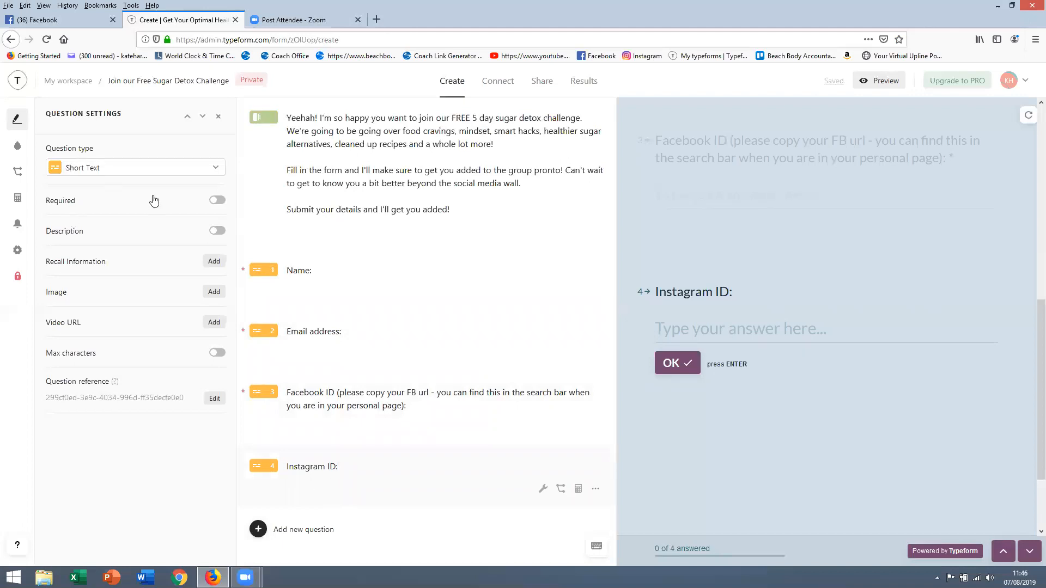
click(217, 202)
Make the typeform public and look over its general settings and public design themes
click(252, 80)
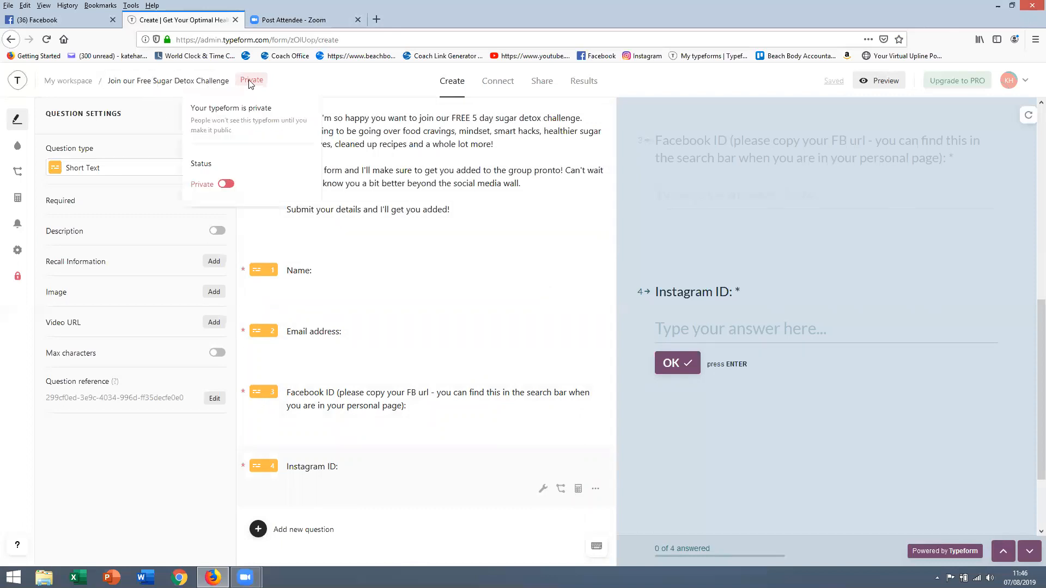
click(226, 185)
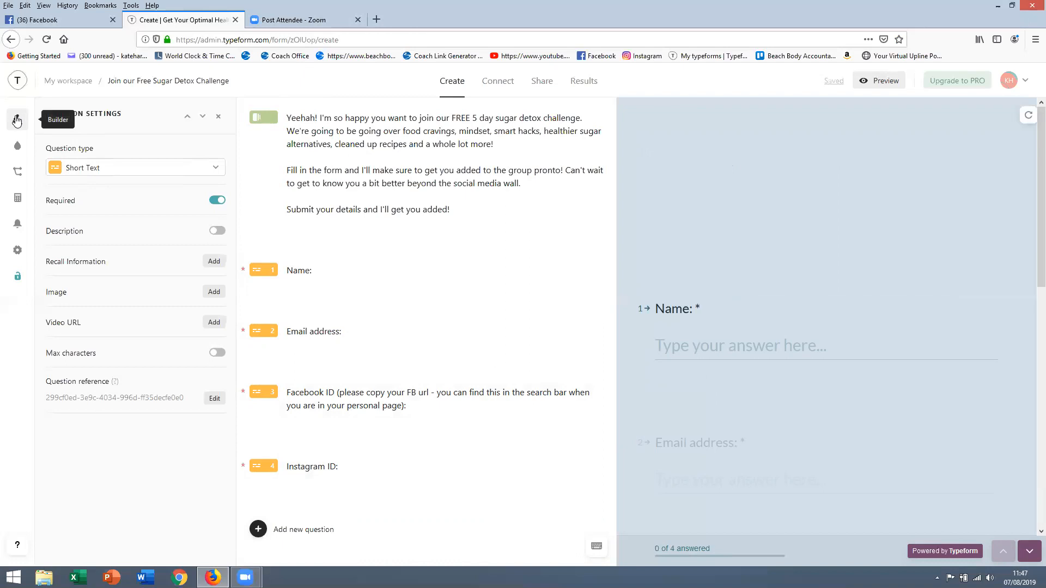
click(16, 252)
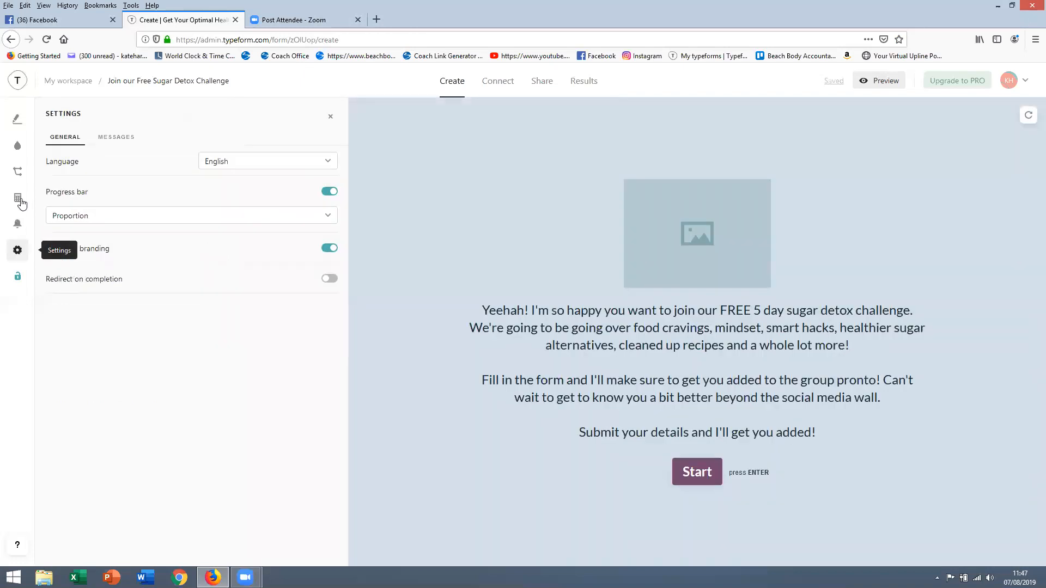
click(19, 148)
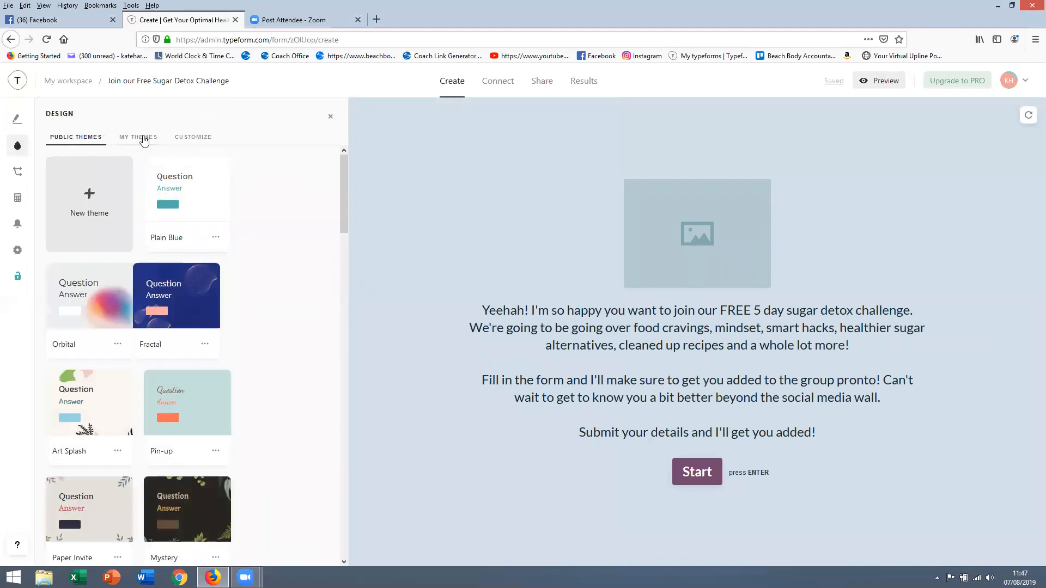
click(16, 252)
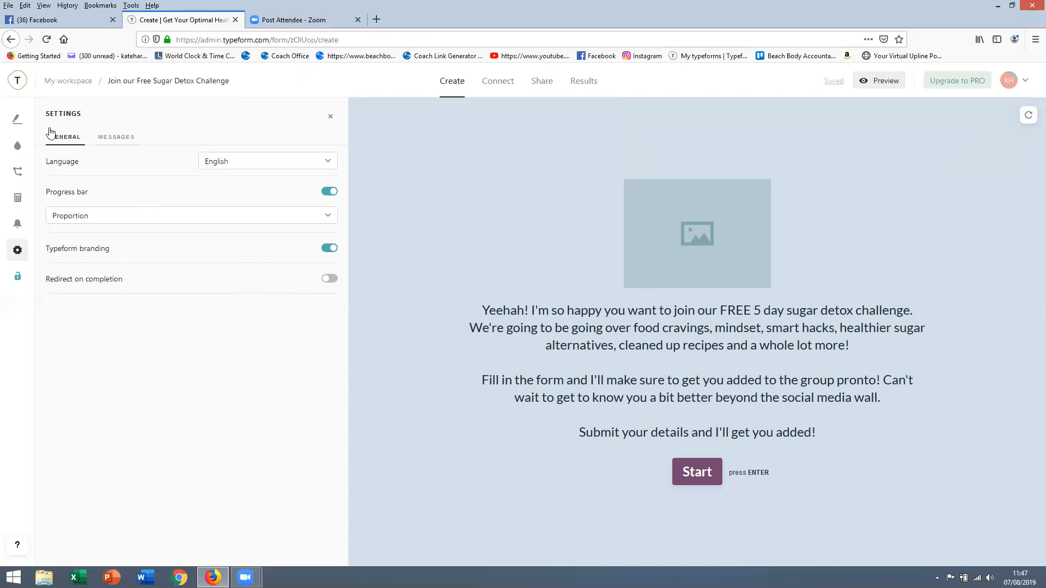
click(16, 120)
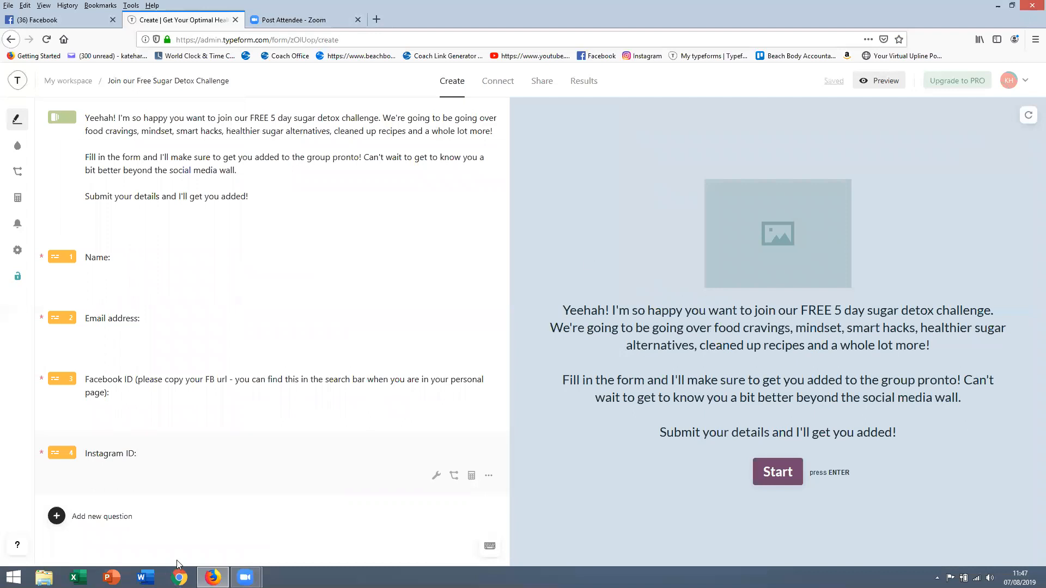
mouse_move(490, 548)
Turn on the self notification that sends a custom email when someone completes the typeform
click(18, 254)
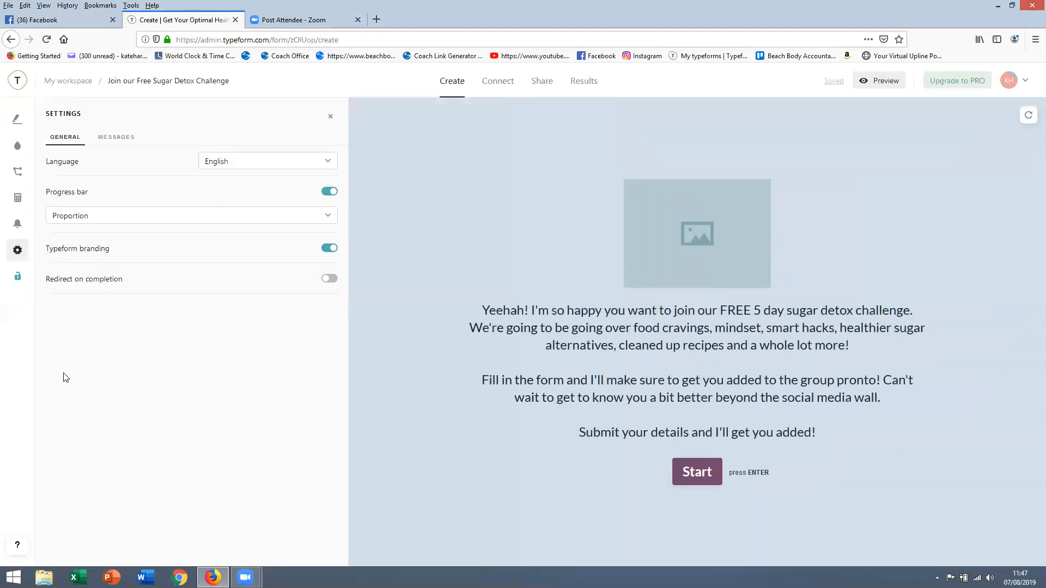
click(17, 227)
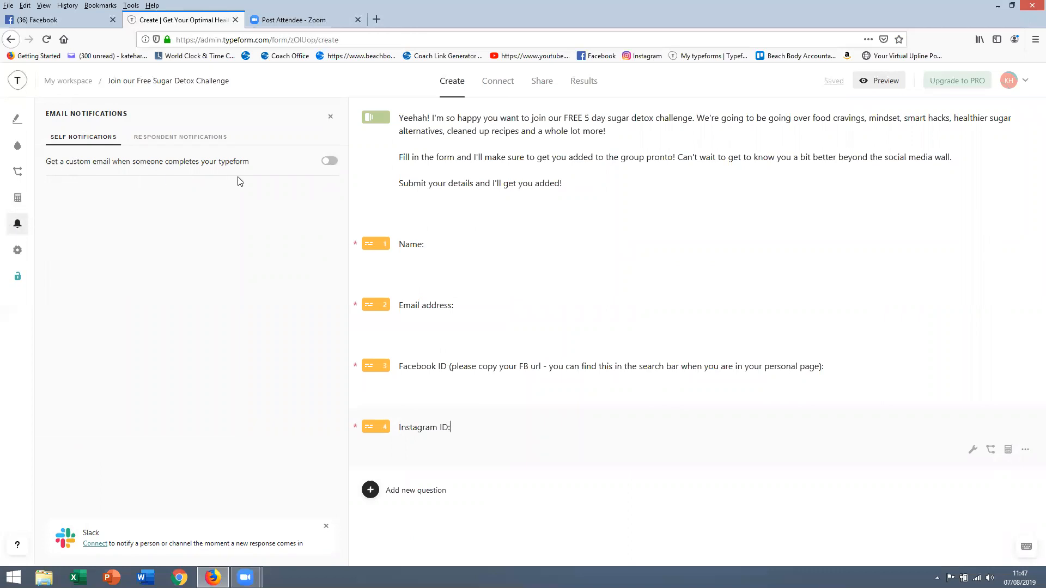
click(329, 161)
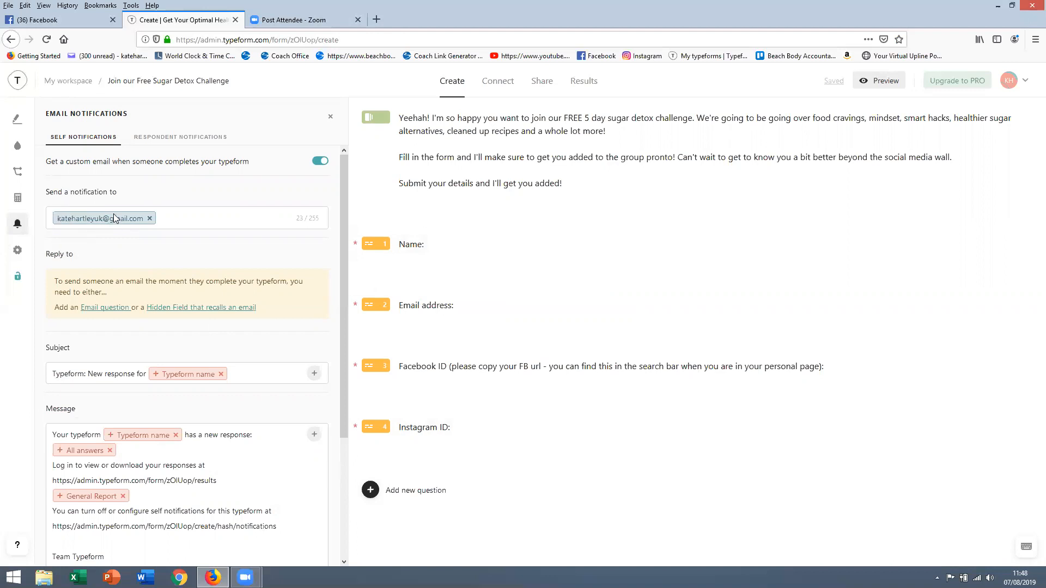
Return to the form builder and start an image upload for the welcome screen
click(17, 122)
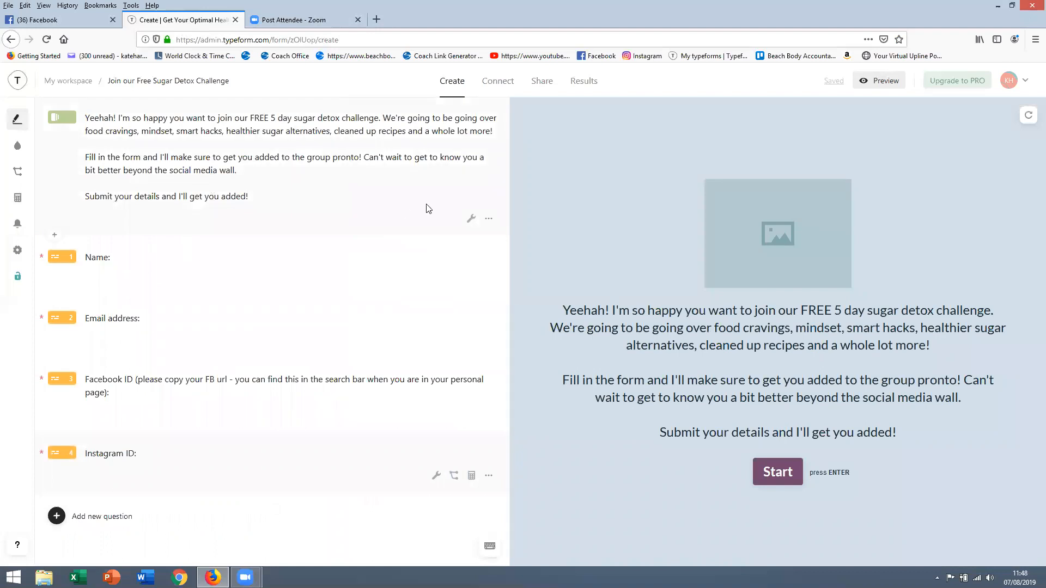
drag(209, 165, 85, 116)
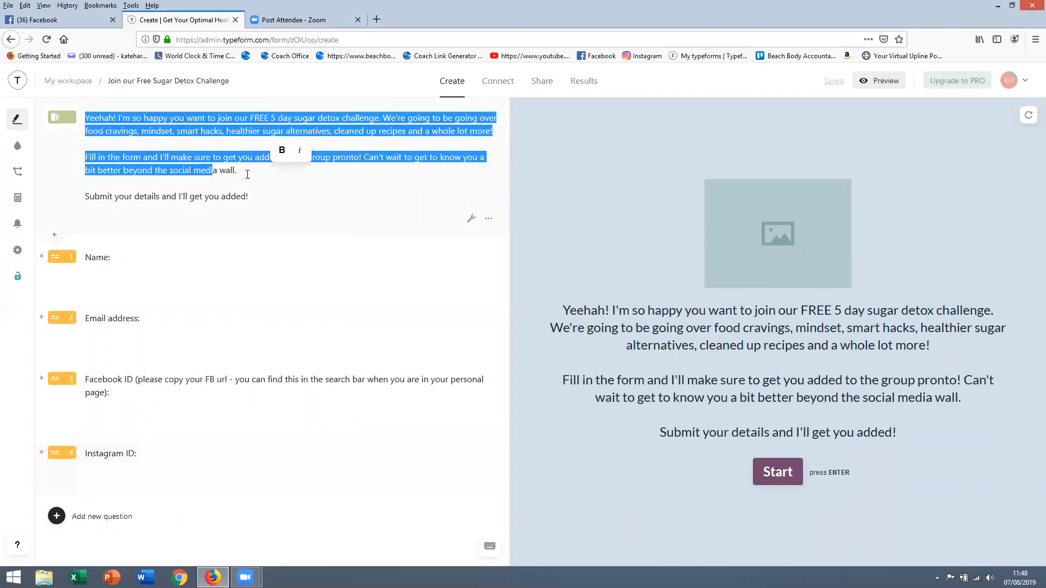
click(472, 220)
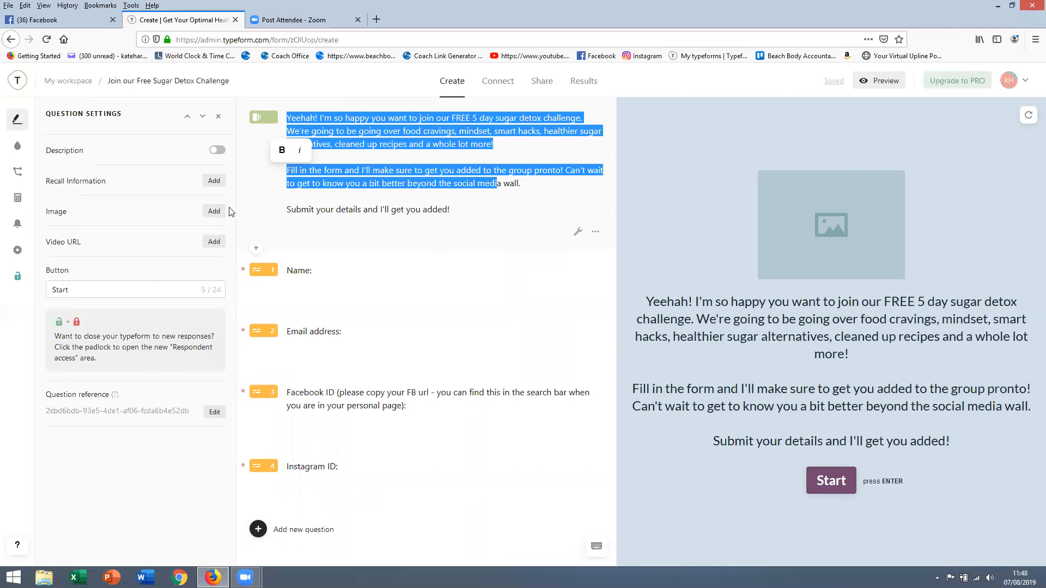
click(214, 213)
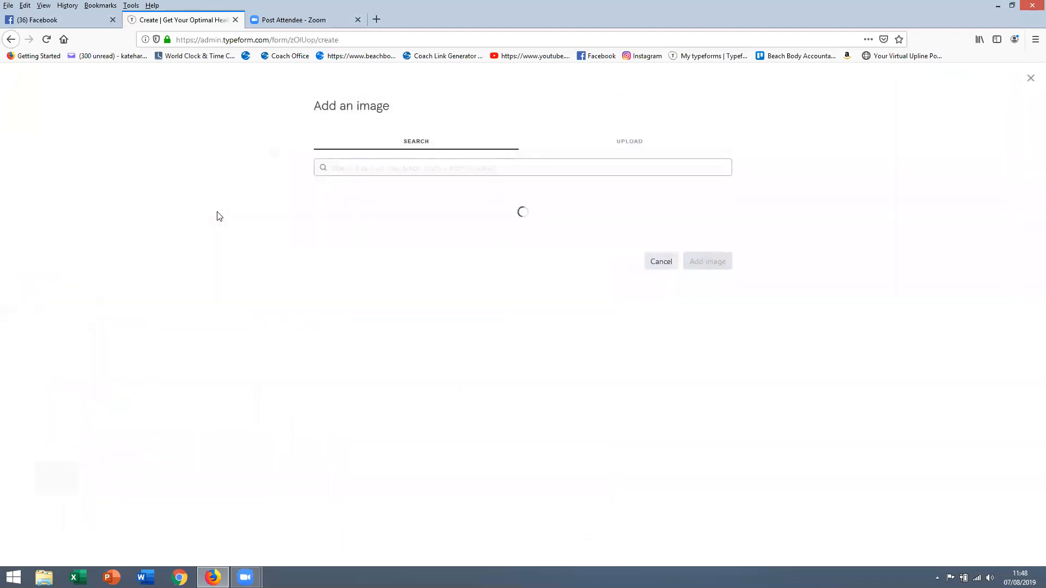
click(620, 144)
click(472, 207)
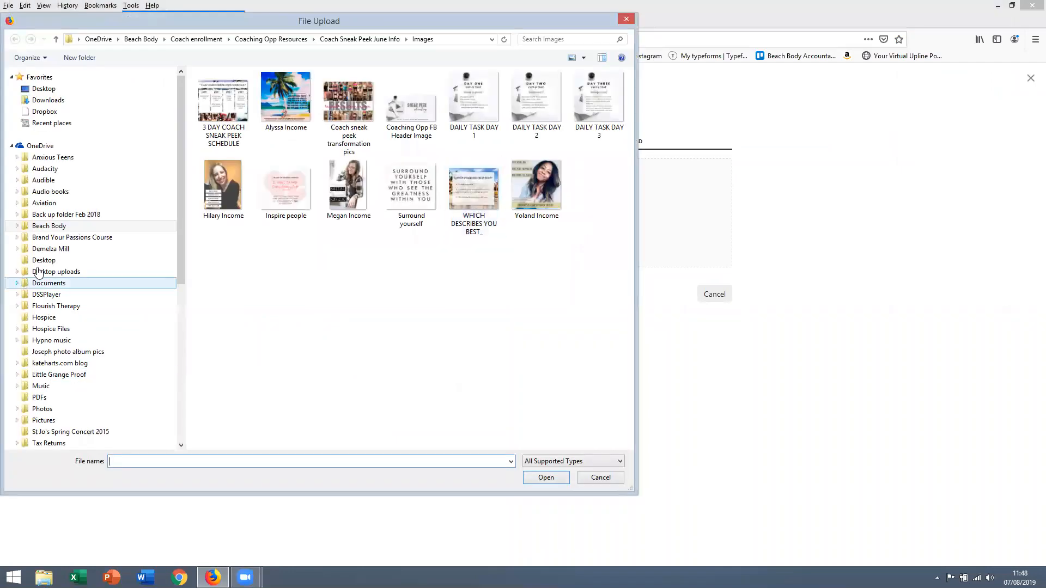
Insert "Sugar detox FB group 2" from Beach Body > Challenge groups > FREE GROUPS > Sugar Detox > Images as the welcome screen image
click(49, 226)
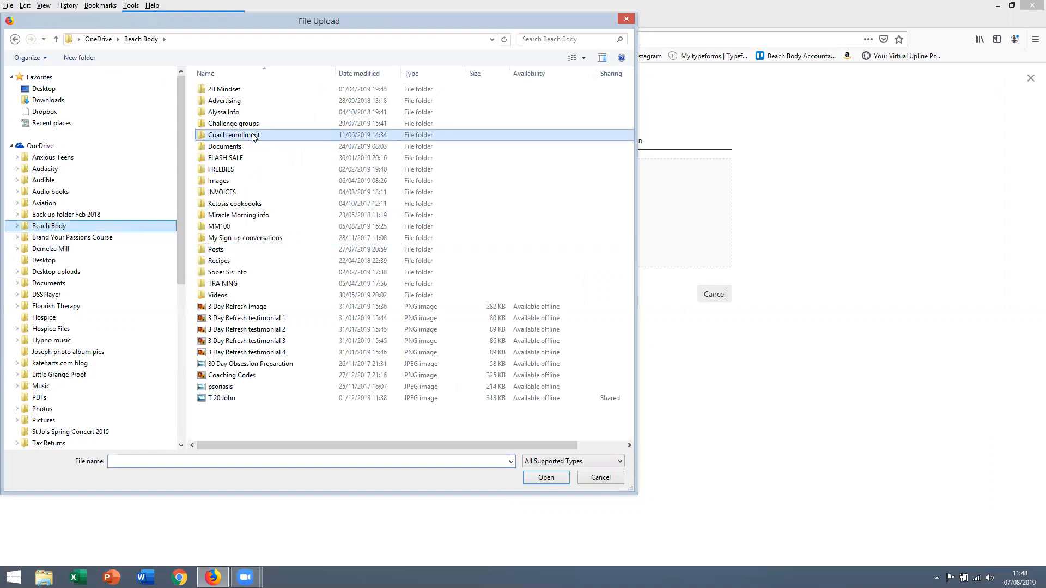
double_click(245, 123)
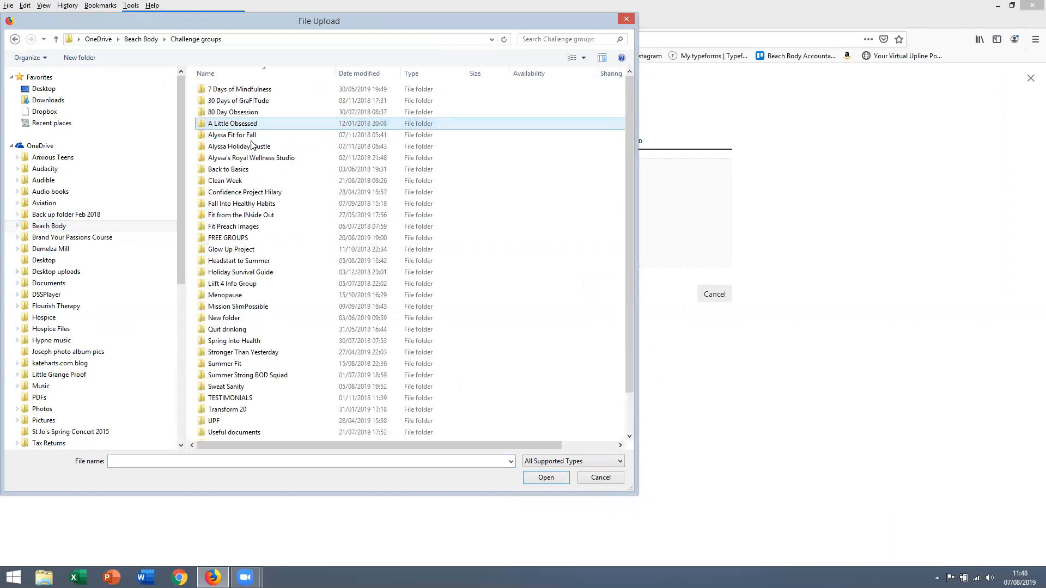
double_click(231, 240)
double_click(231, 239)
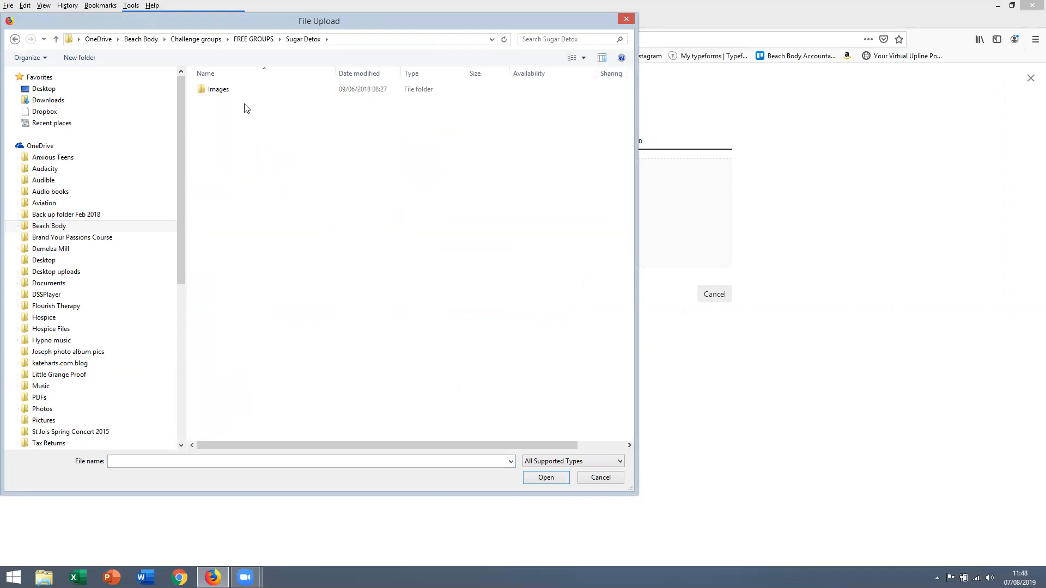
click(225, 91)
double_click(225, 90)
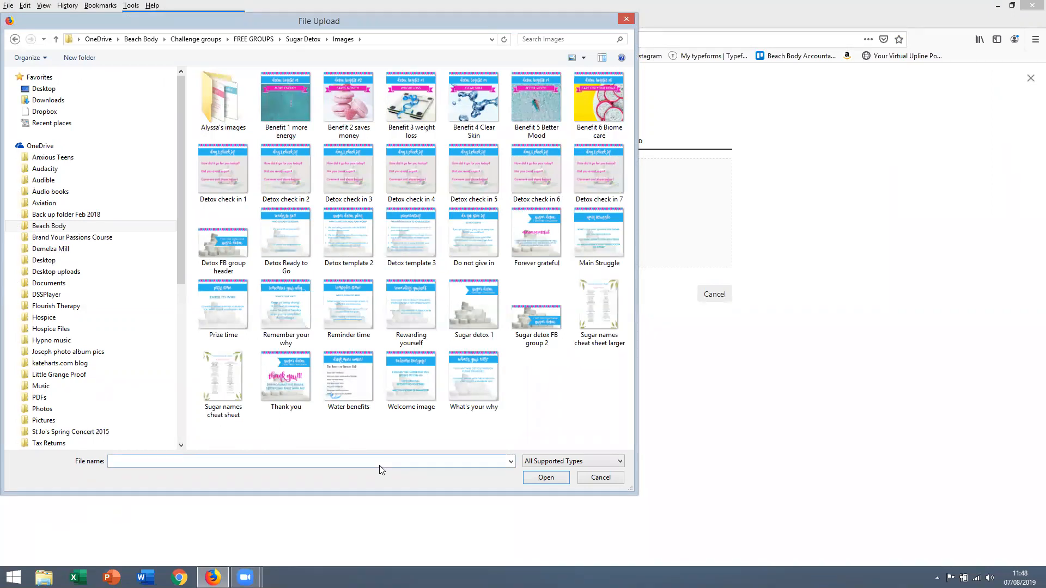
double_click(532, 318)
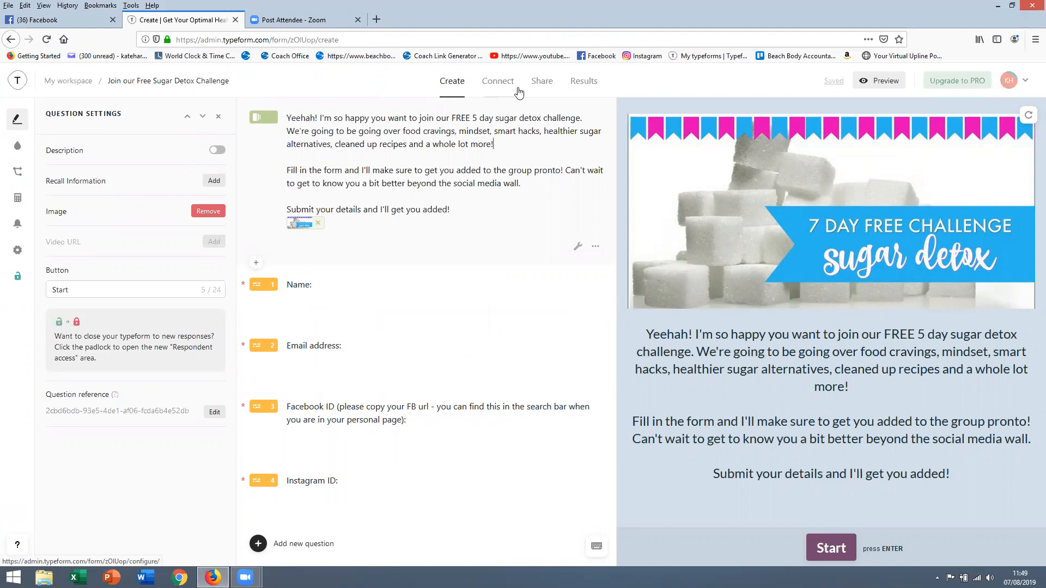
Preview the form from the welcome screen through the Instagram question and open its sharing page
click(887, 81)
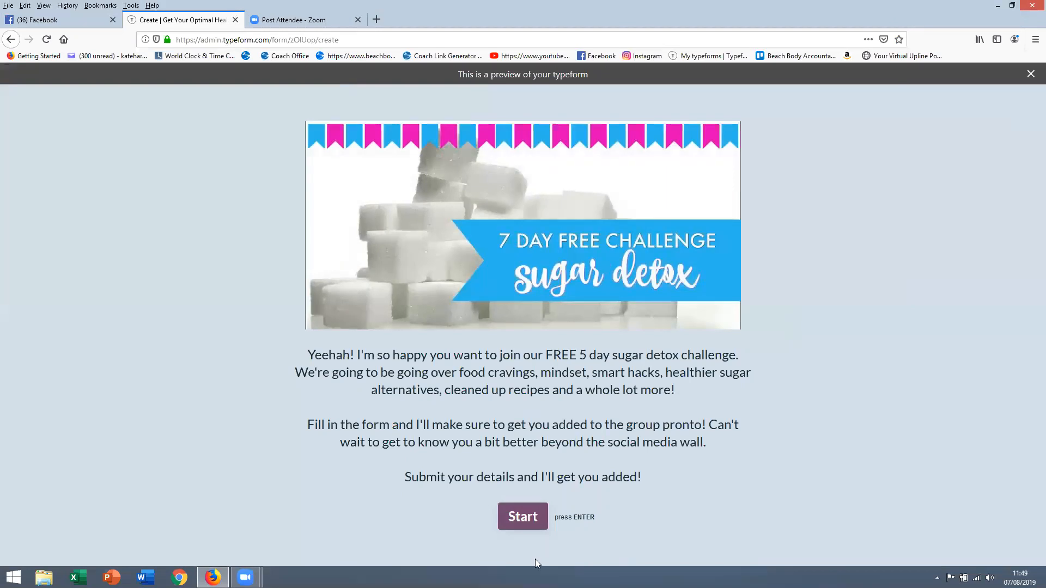
click(532, 518)
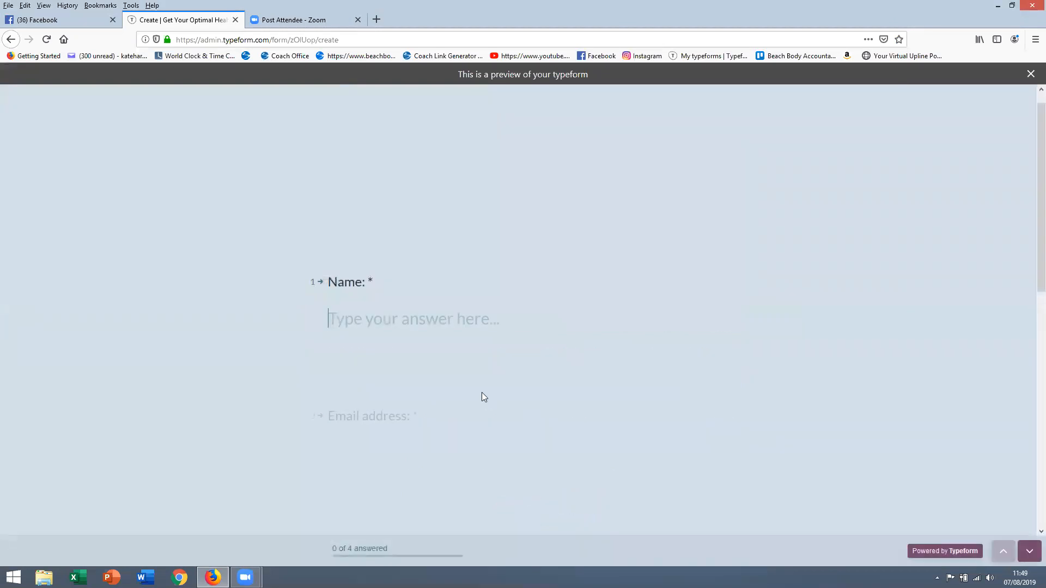
scroll(482, 397, down, 3)
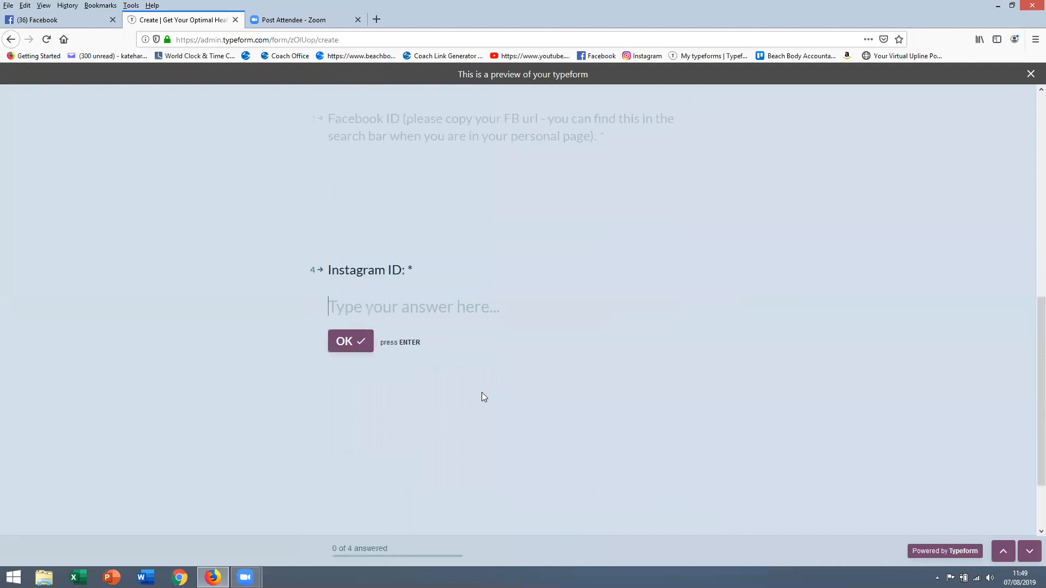
scroll(482, 397, down, 1)
click(367, 311)
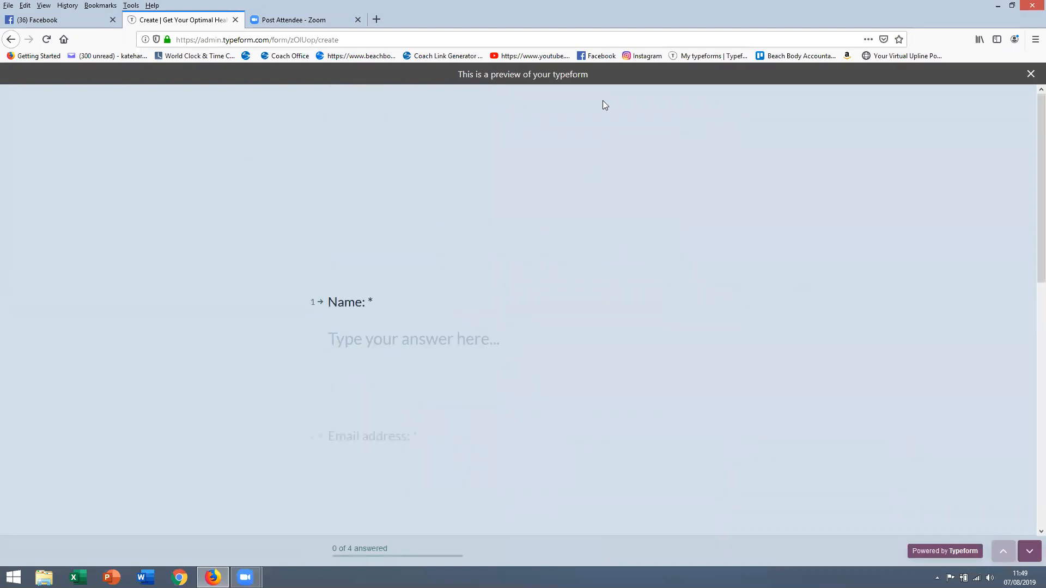
click(1031, 74)
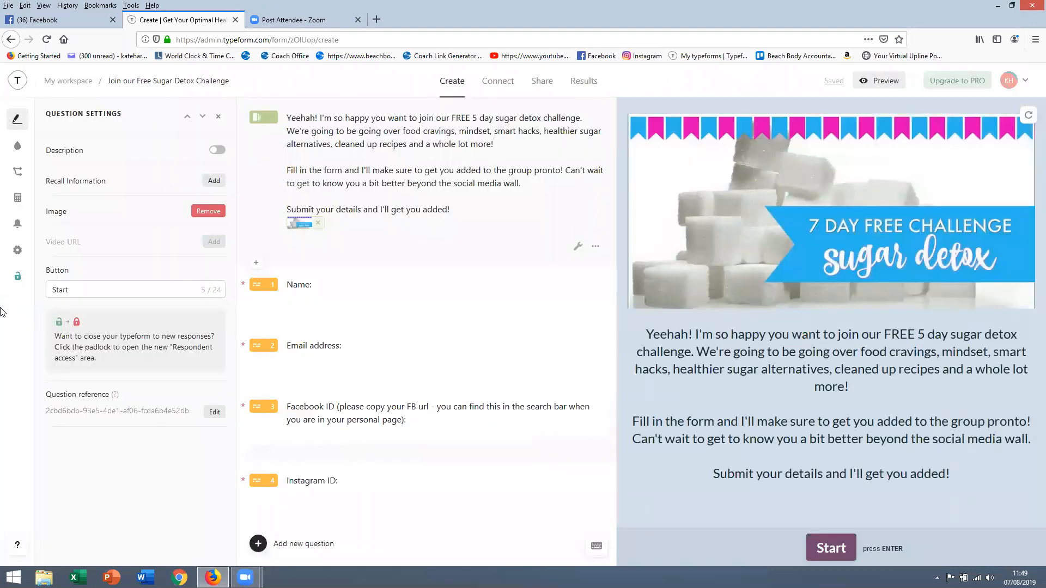
click(538, 86)
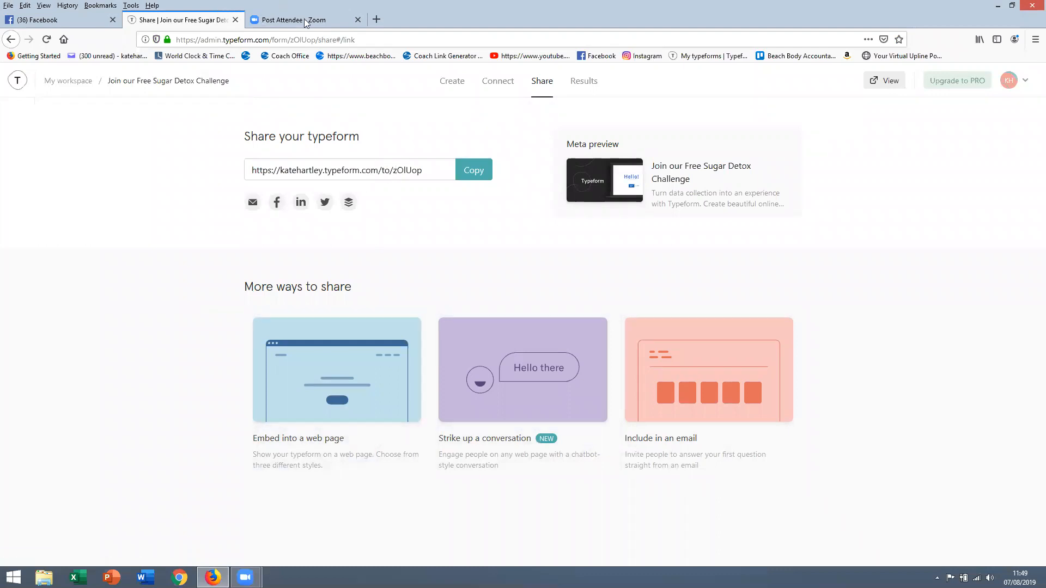
Open your Instagram profile in a new browser tab and follow the Linktree link in its bio
click(376, 20)
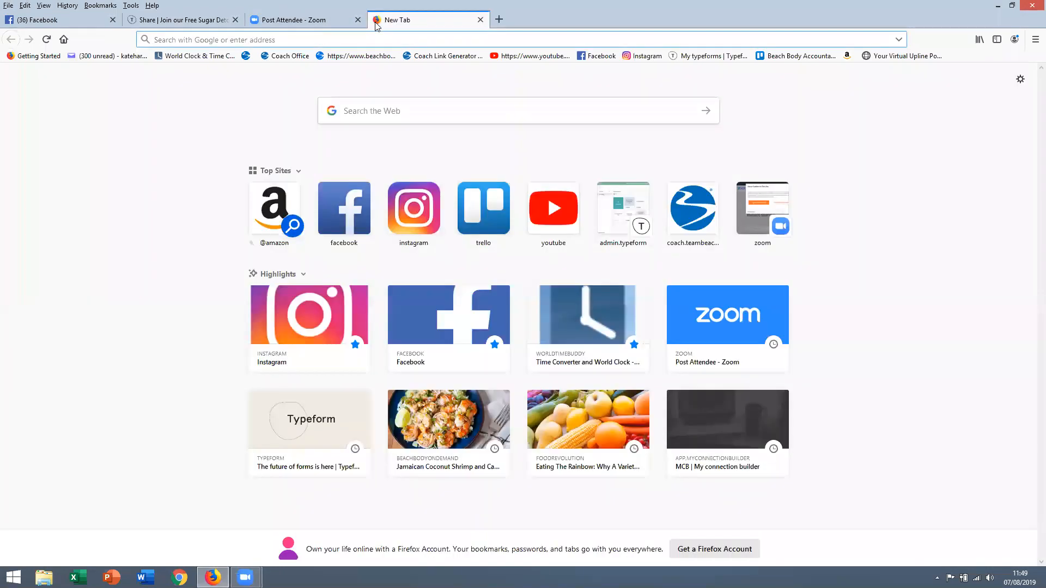
click(643, 56)
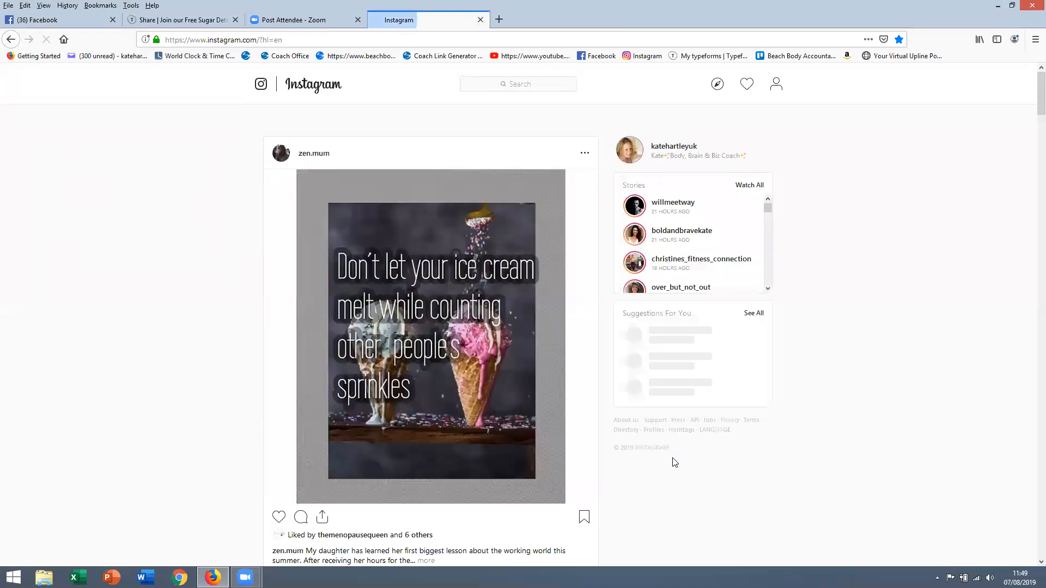
click(775, 89)
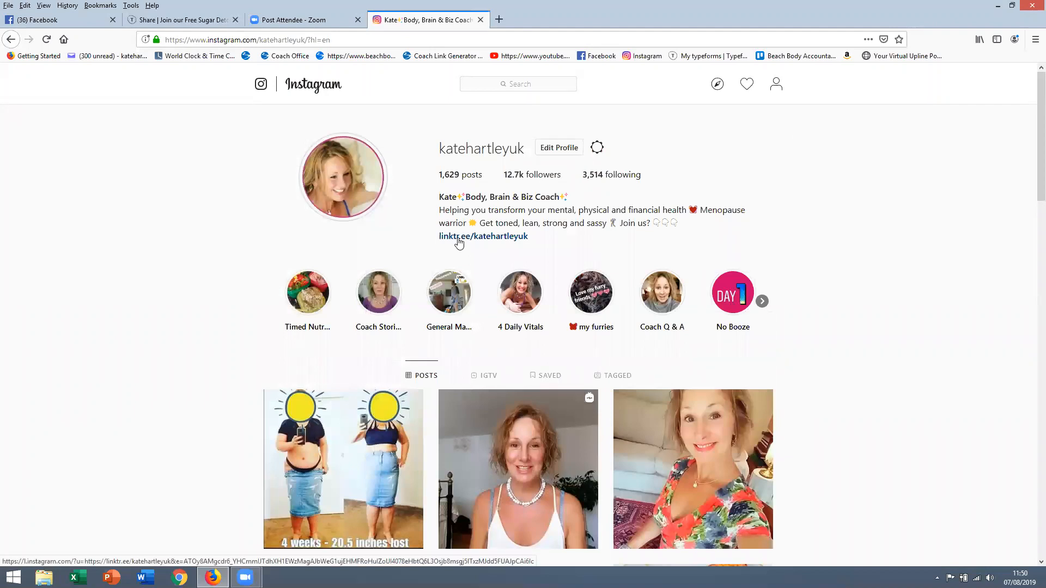
click(475, 240)
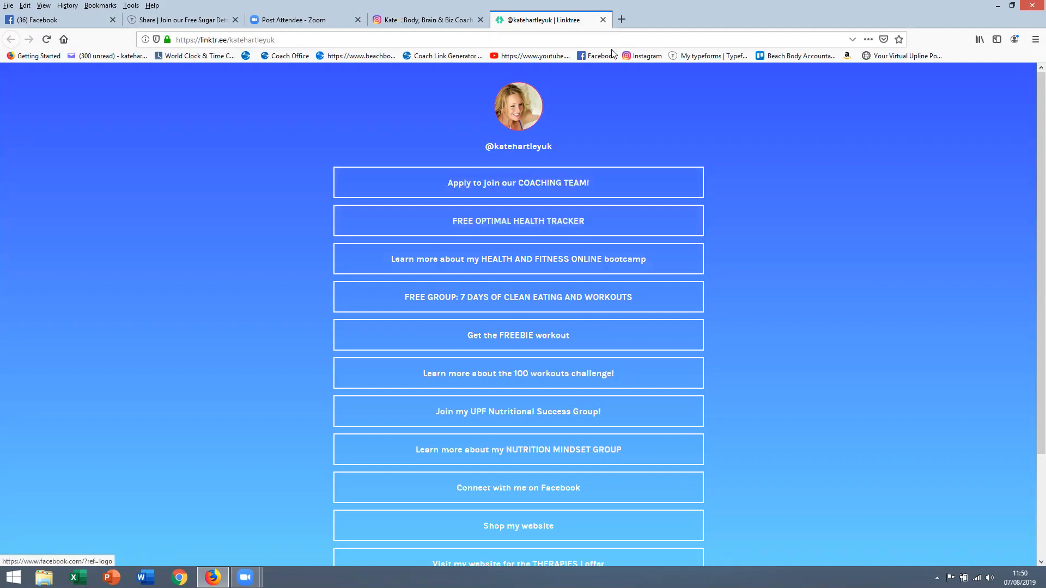
Search the web for "linktree" in a new browser tab, open the Linktree site and log in to its admin page with Instagram
click(622, 20)
click(467, 104)
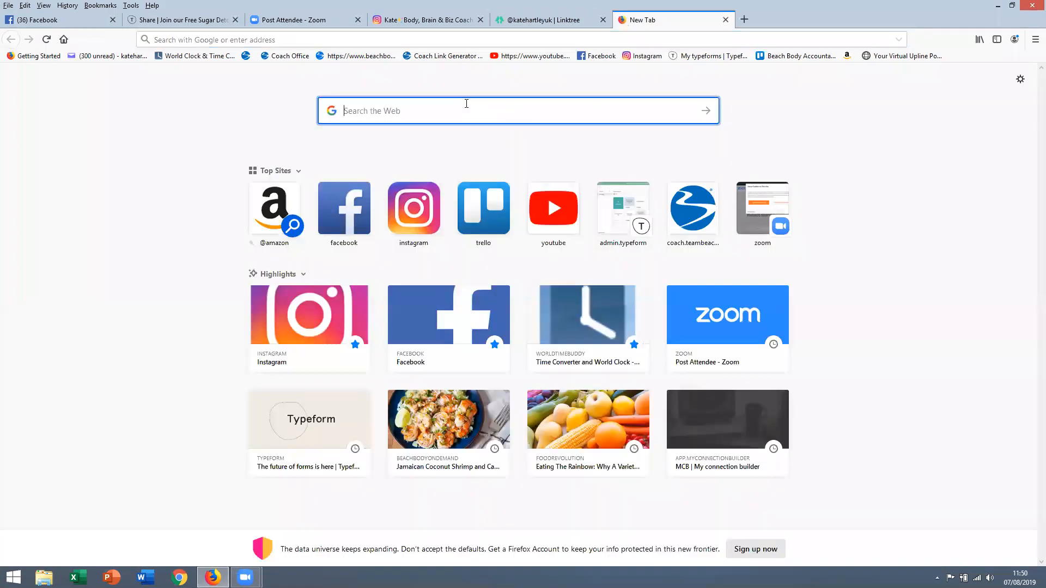
text(linktree)
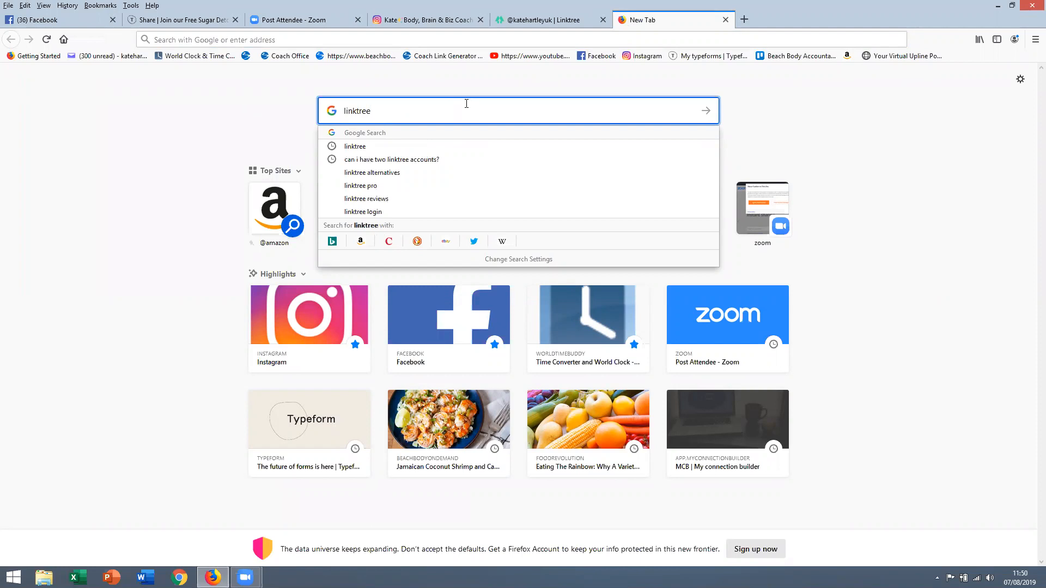
key(Return)
click(104, 168)
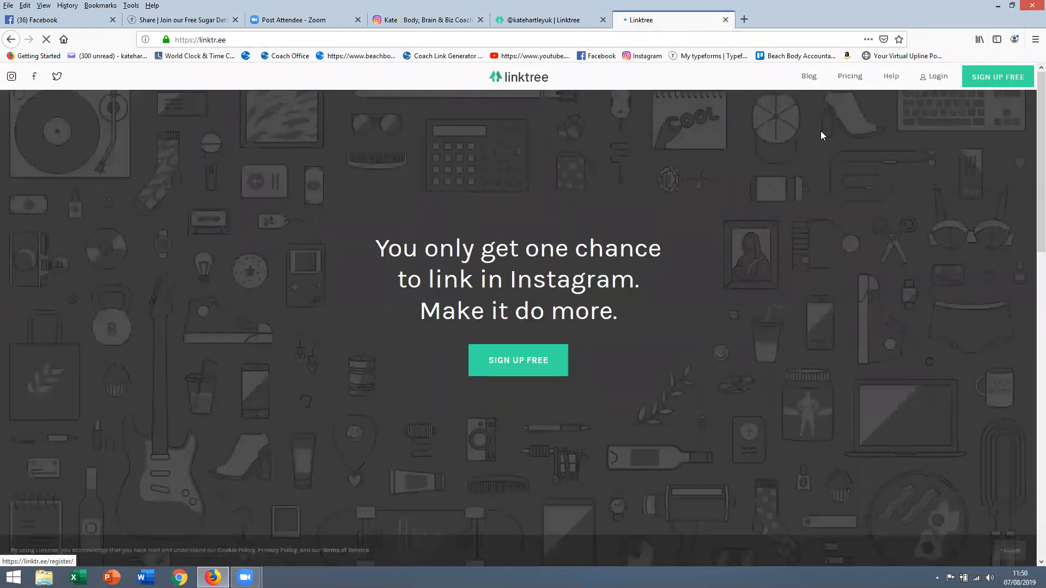
click(935, 76)
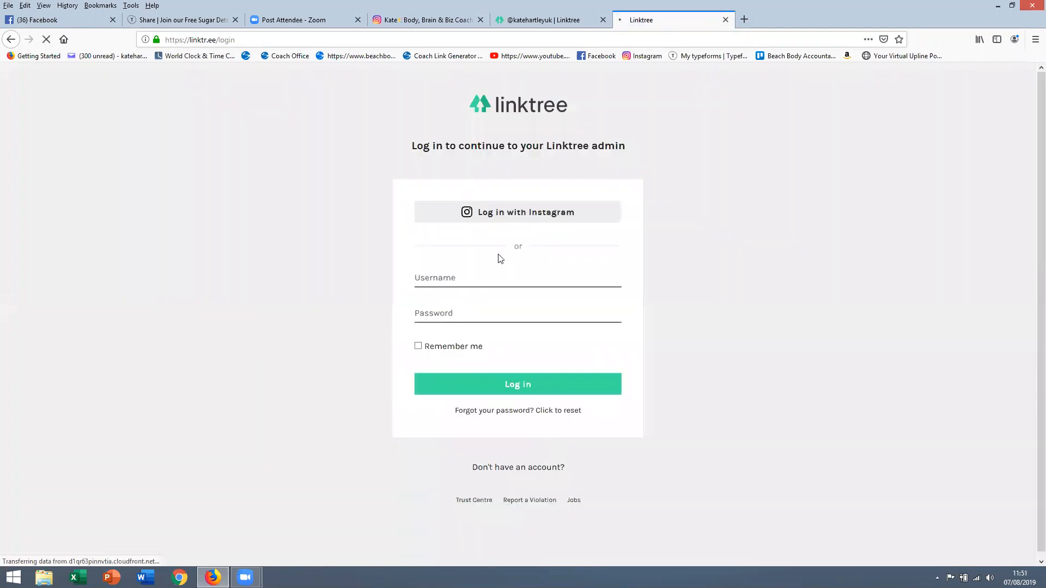
click(524, 213)
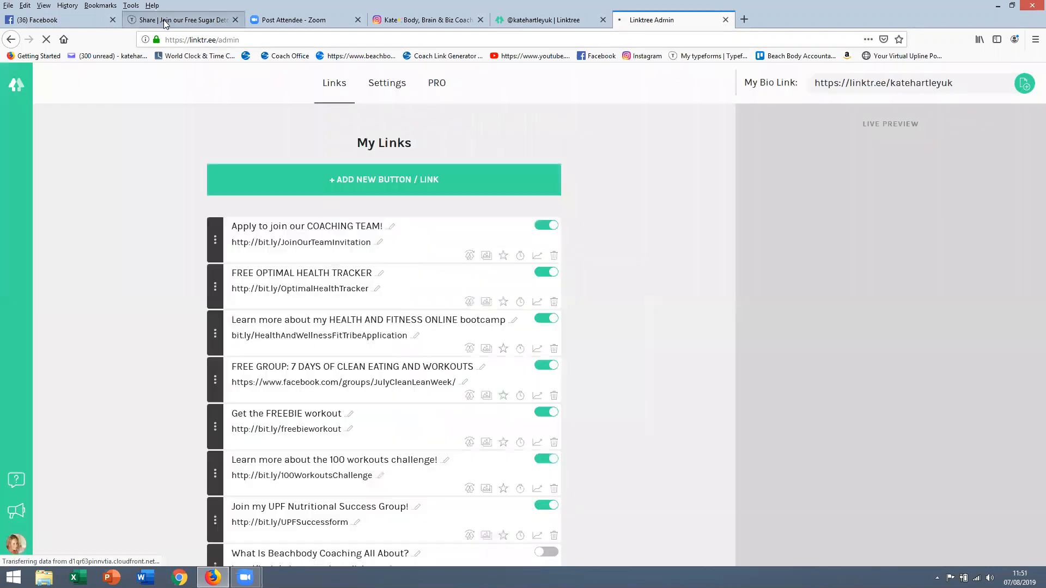
Copy the share link of the "Join our Free Sugar Detox Challenge" typeform and return to the Linktree admin page
click(166, 21)
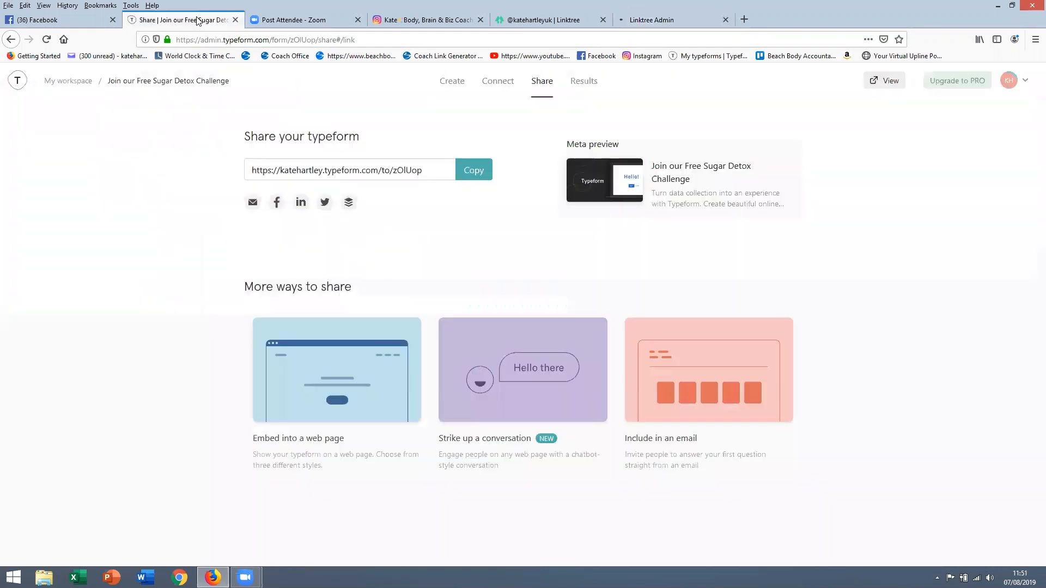
click(437, 171)
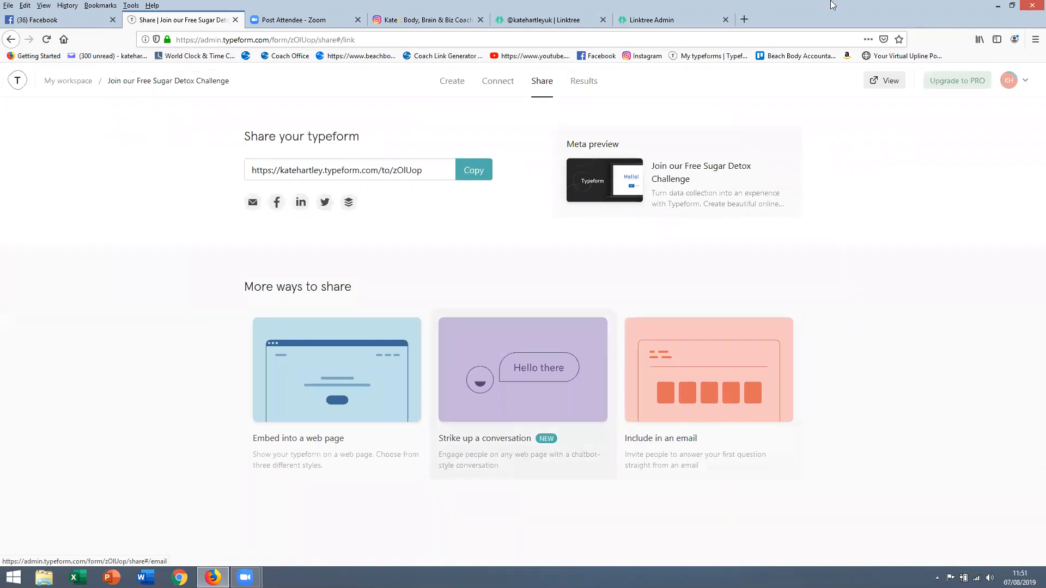
click(667, 20)
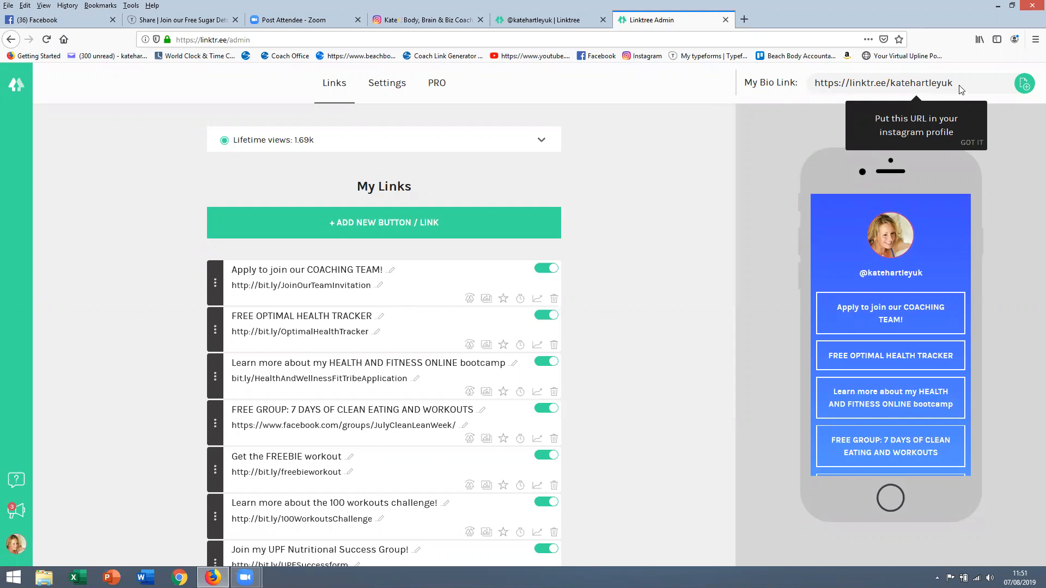
Turn the "Apply to join our COACHING TEAM!" link off and back on
click(542, 274)
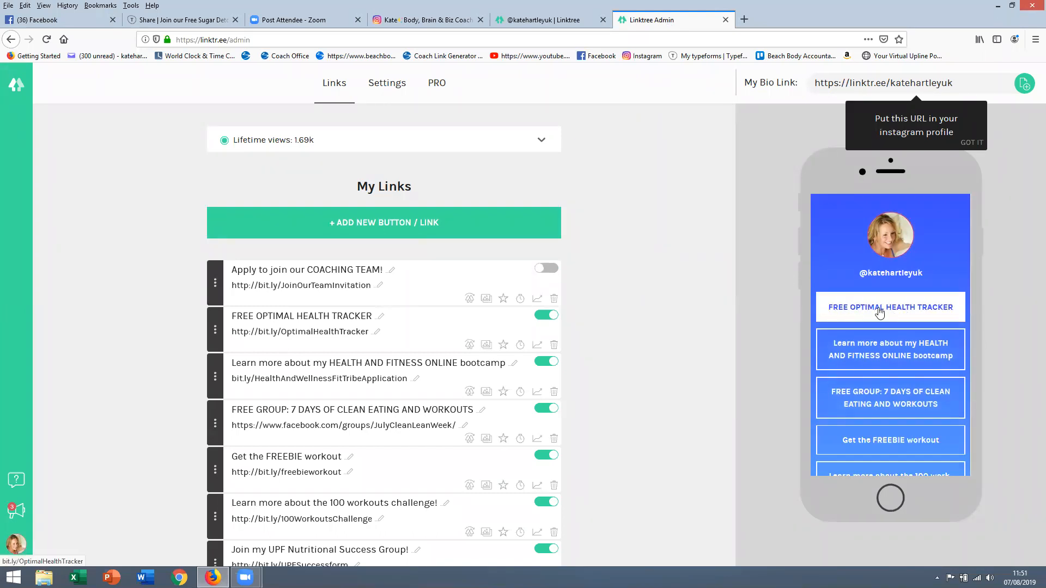
click(556, 270)
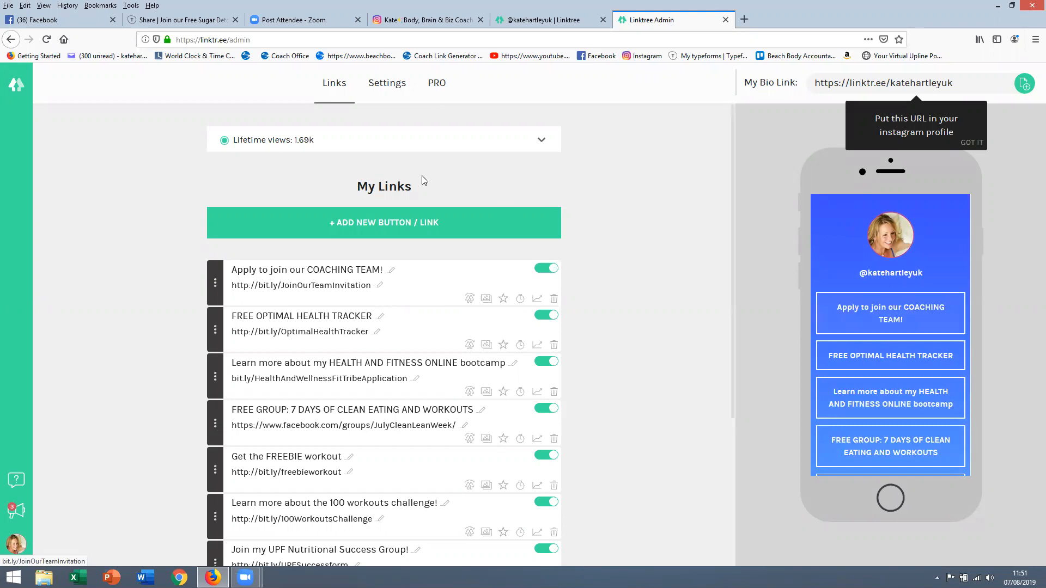
Add a new link titled "Apply to join my FREE 5 Day Sugar Detox Group" with the copied typeform address as its URL
click(384, 230)
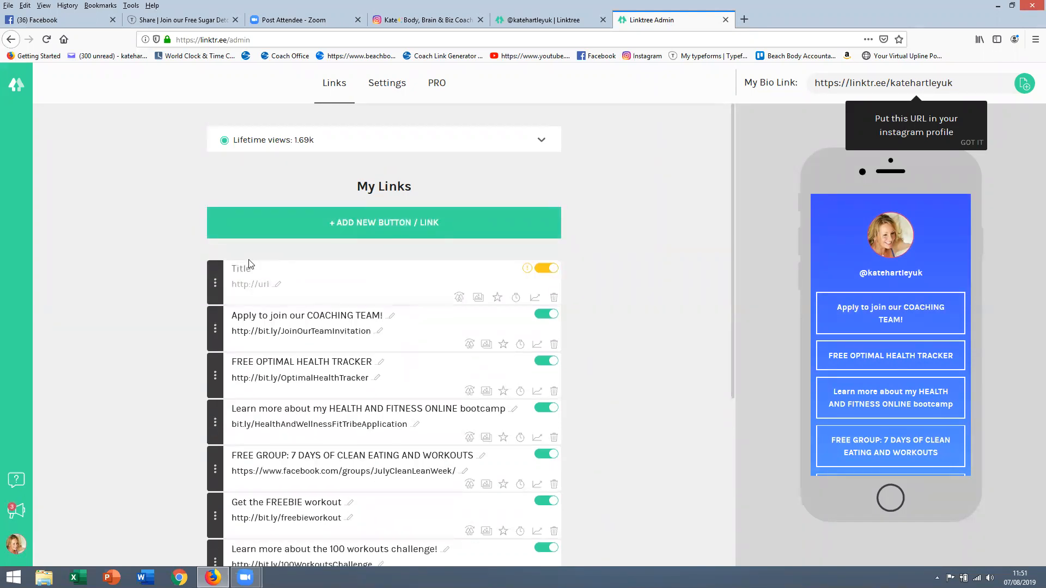
text(Apply to join my FREE 5 Day Sugar Detox Group)
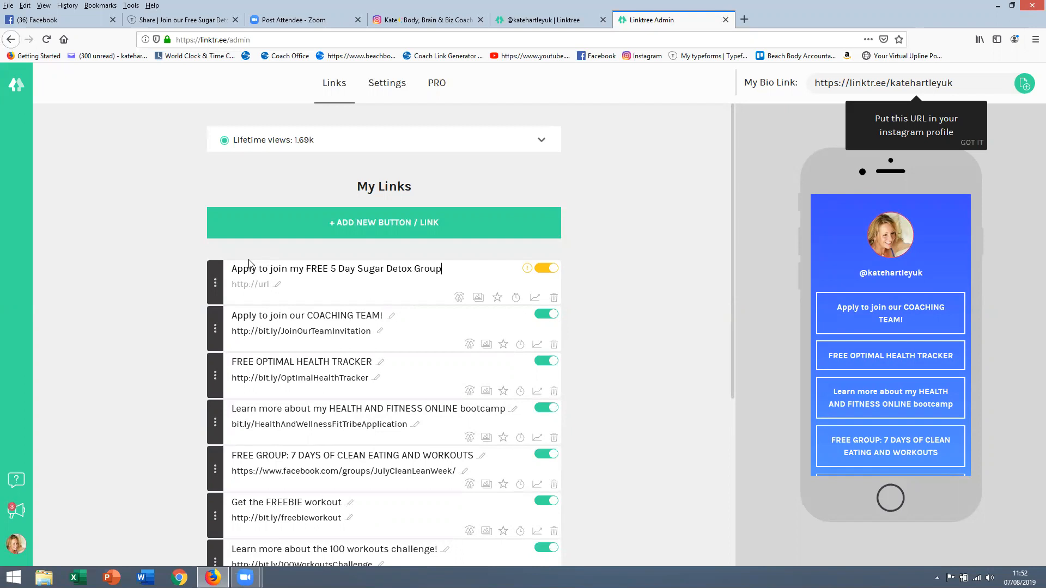
click(254, 286)
key(ctrl+v)
Toggle the sugar detox link off and on again, and move the "Apply to join our COACHING TEAM!" link above it
click(543, 273)
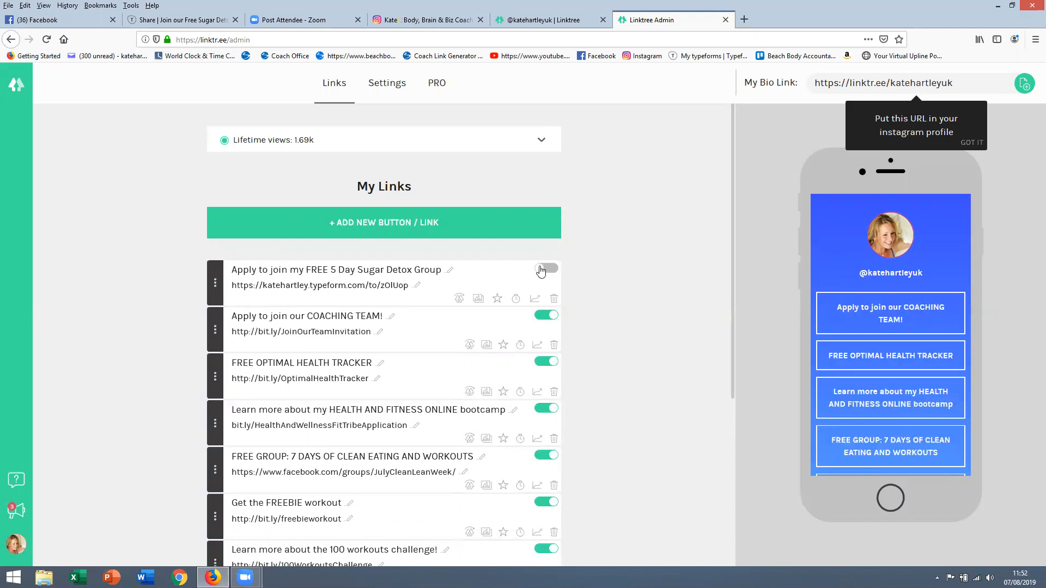
click(552, 270)
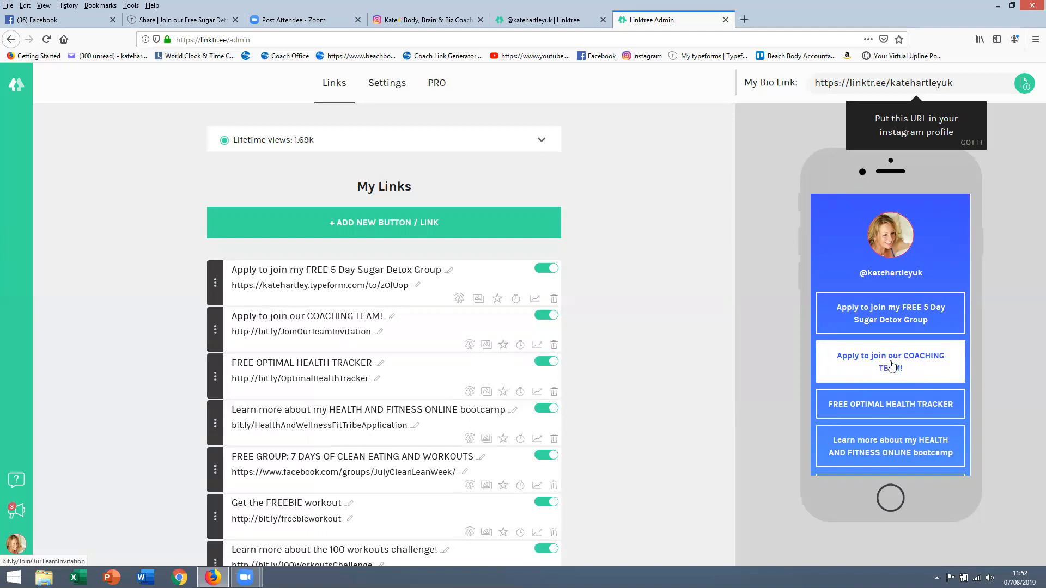
drag(218, 324, 212, 277)
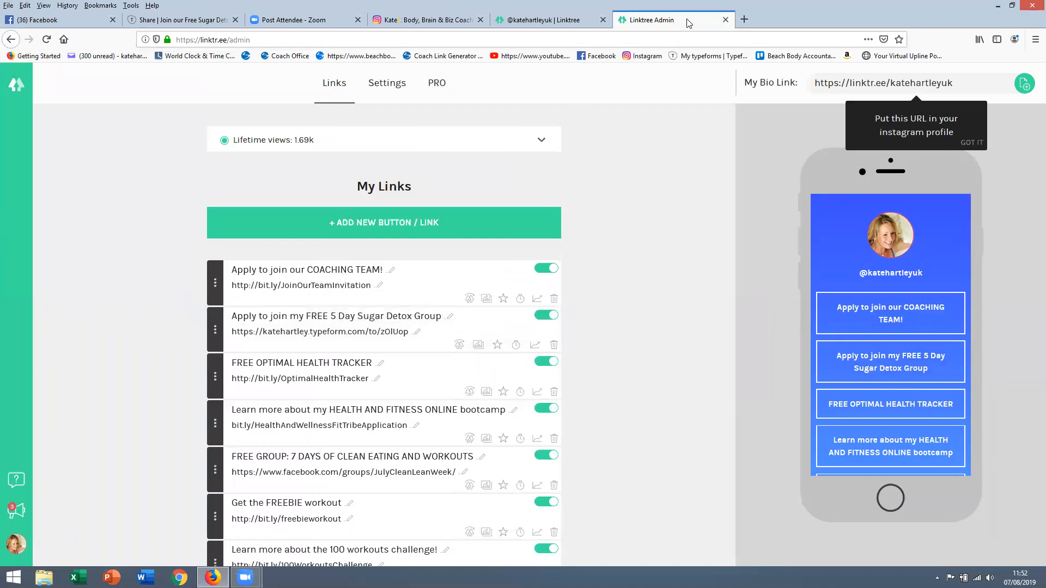
Go back to the Typeform workspace and open the "Join our Free Sugar Detox Challenge" form
click(210, 22)
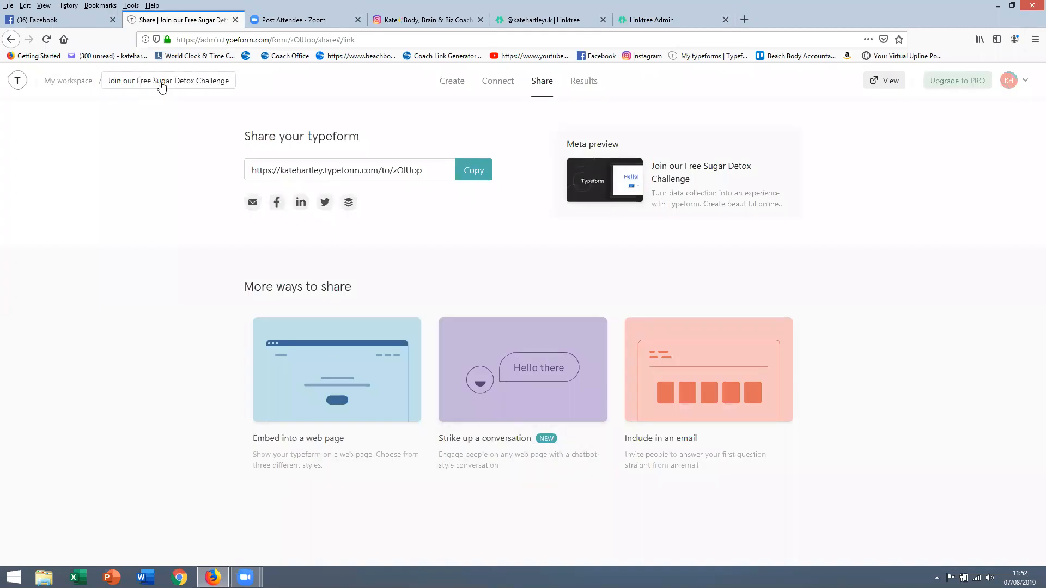
click(80, 82)
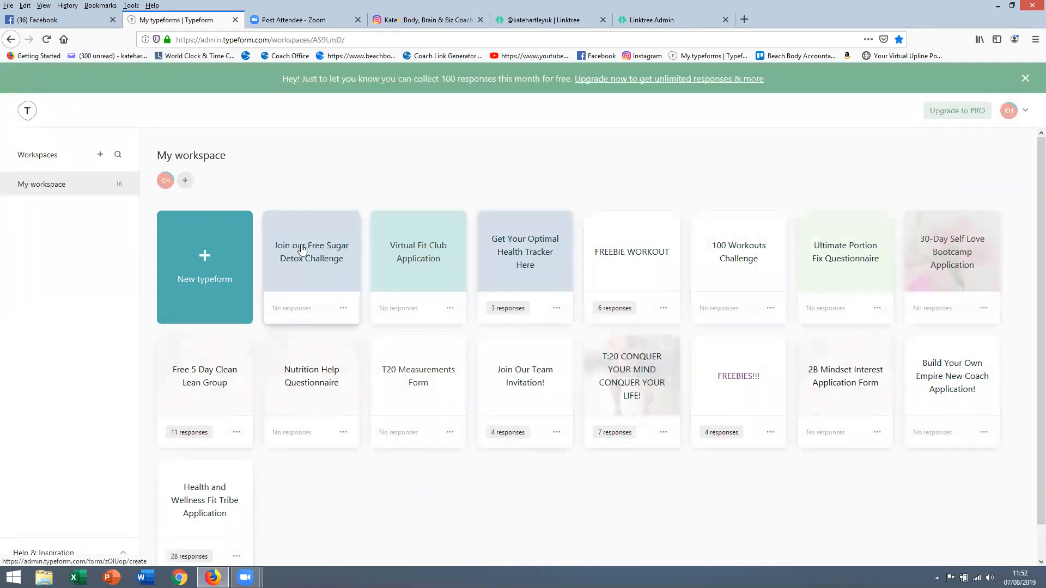
click(321, 260)
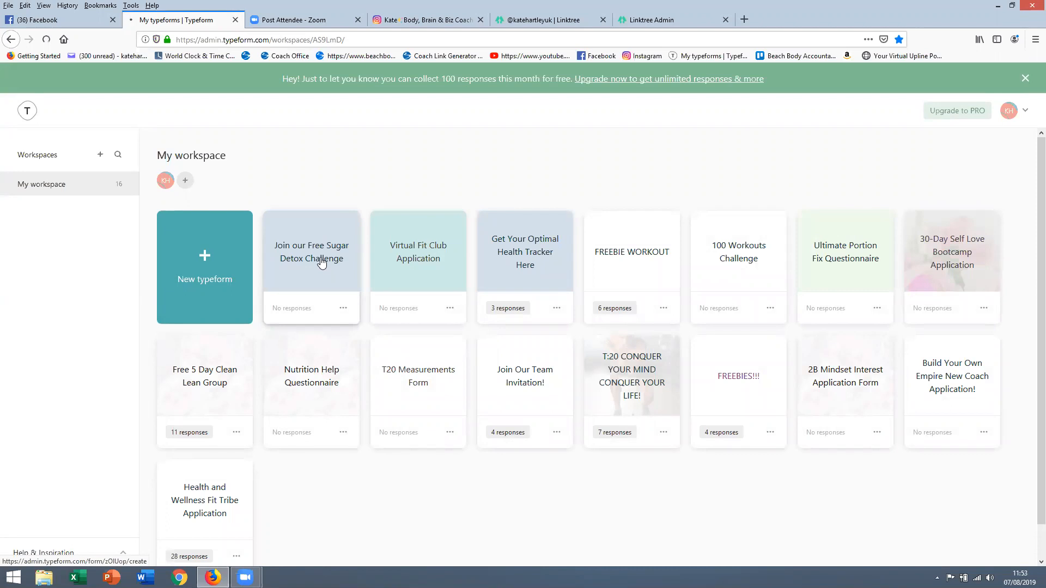